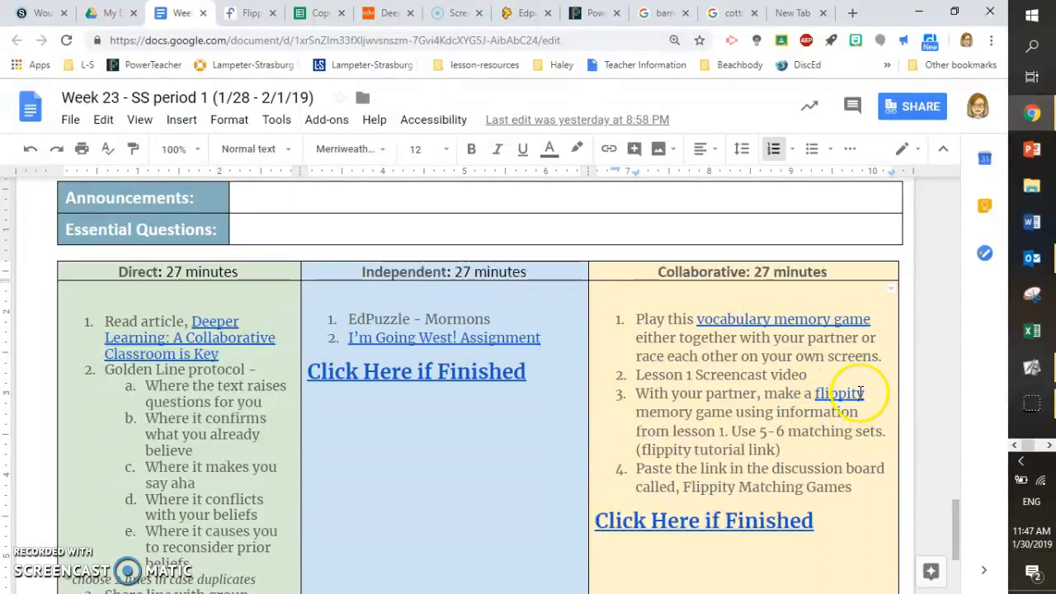
Open the flippity link from the assignment and make a copy of the Flippity Memory Game template
{"action": "left_click", "coordinate": [833, 396]}
{"action": "left_click", "coordinate": [764, 420]}
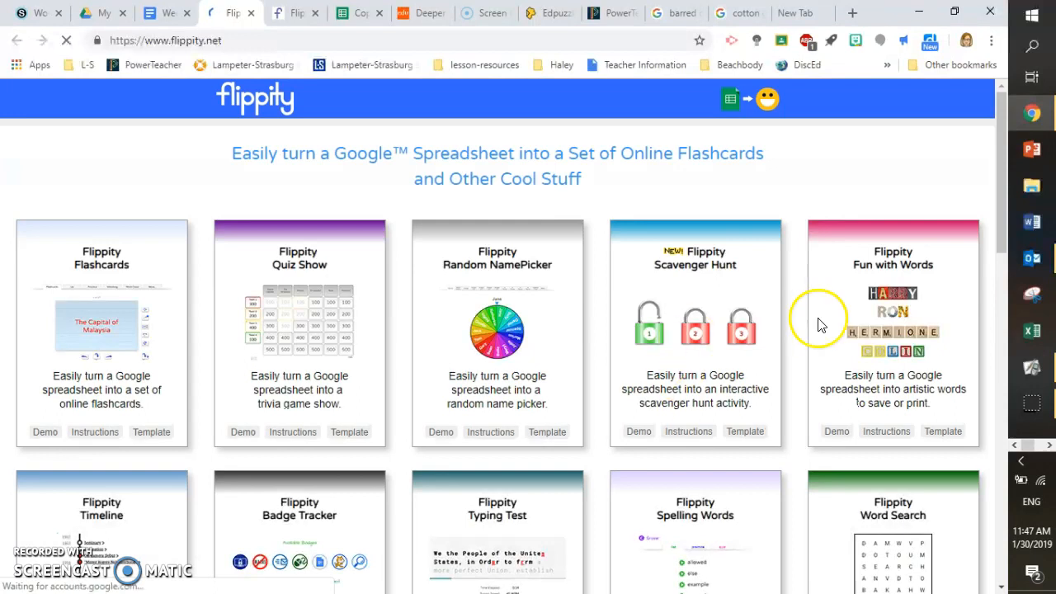
{"action": "left_click_drag", "start_coordinate": [1004, 165], "coordinate": [969, 403]}
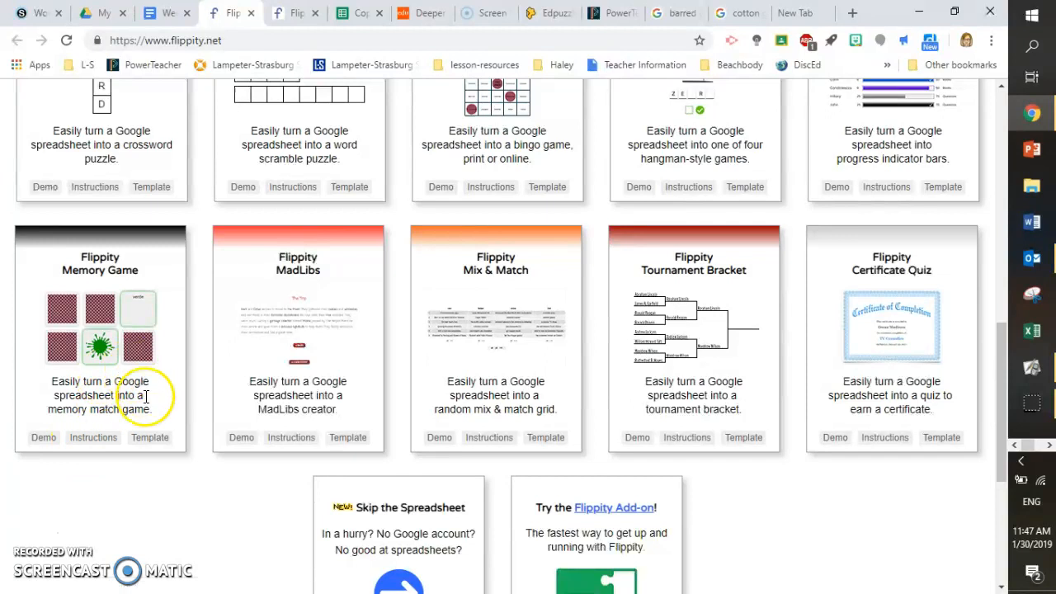
{"action": "left_click", "coordinate": [156, 439]}
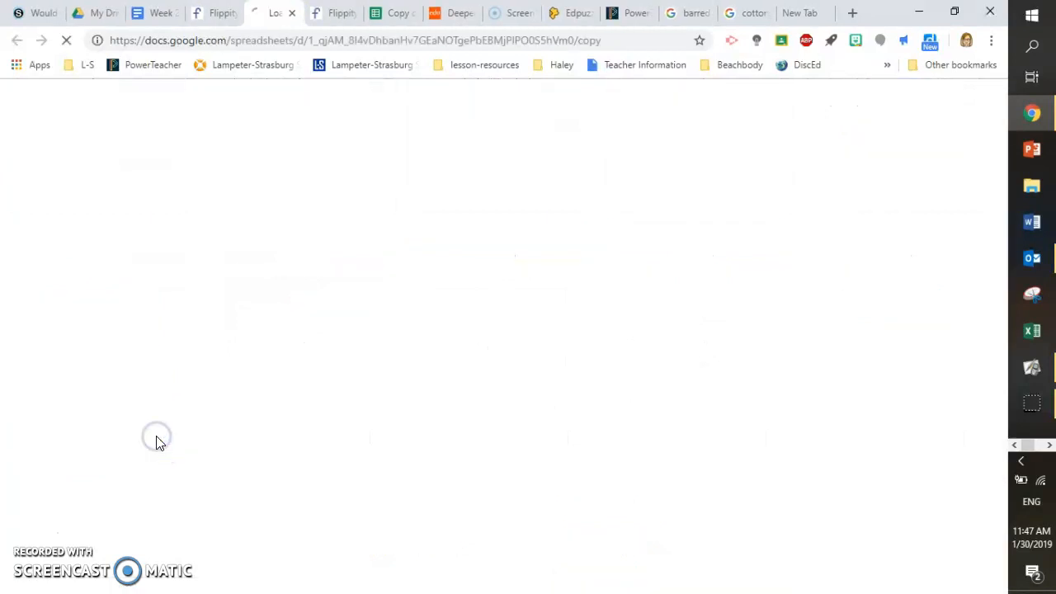
{"action": "left_click", "coordinate": [262, 396]}
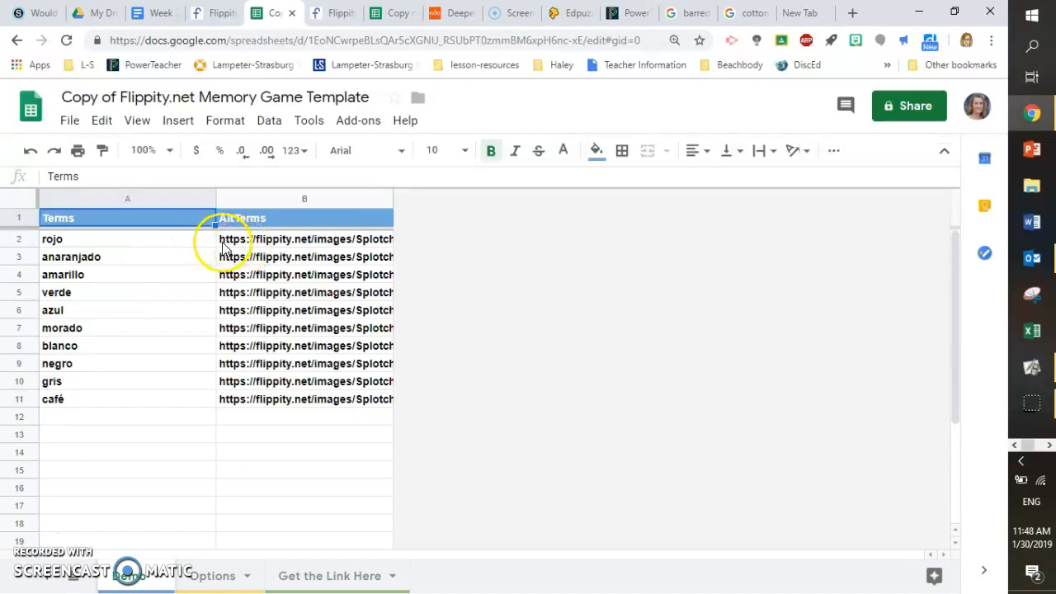
Clear all sample terms and alternate terms from rows 2 to 11 of the copied template
{"action": "left_click", "coordinate": [265, 345]}
{"action": "left_click", "coordinate": [346, 381]}
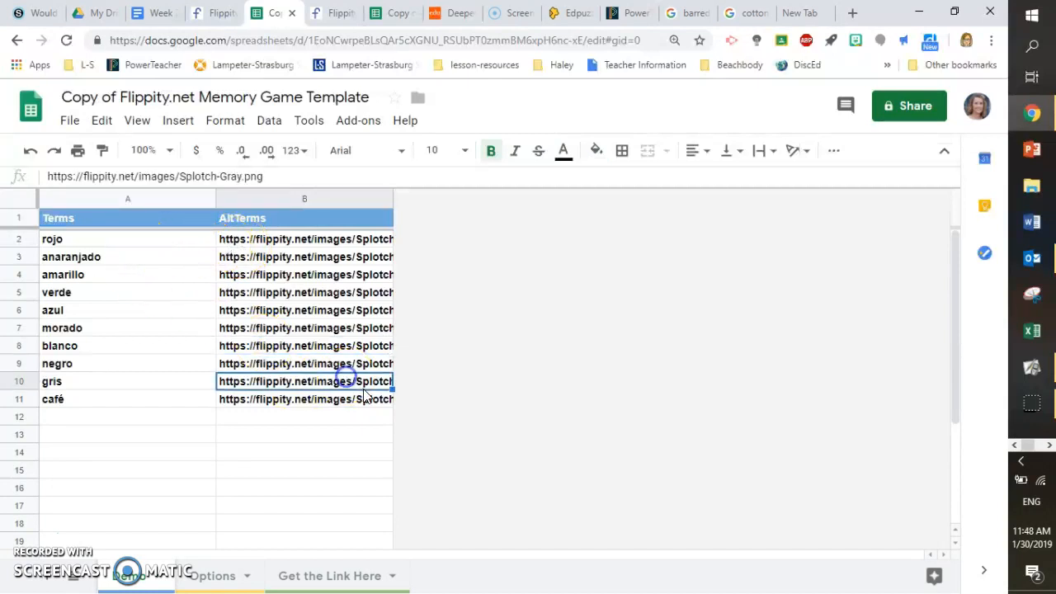
{"action": "left_click_drag", "start_coordinate": [381, 406], "coordinate": [54, 240]}
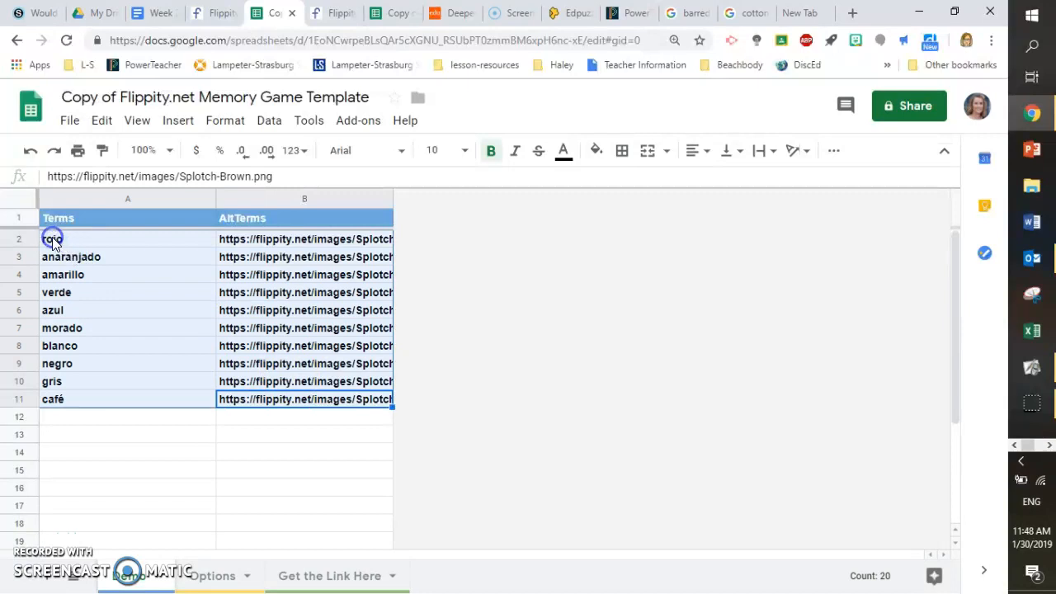
{"action": "key", "text": "Delete"}
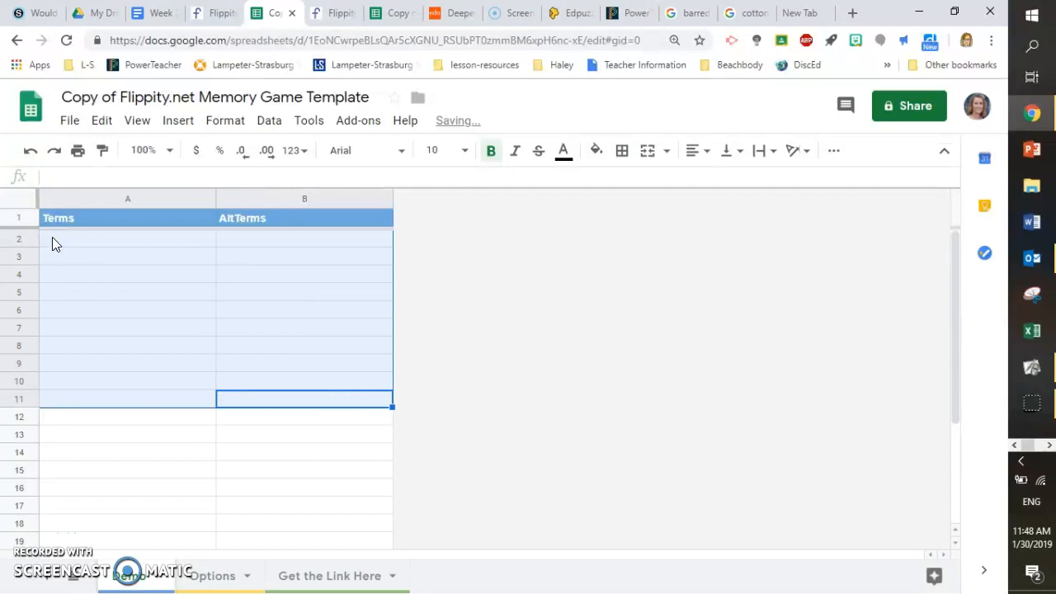
{"action": "left_click", "coordinate": [68, 238]}
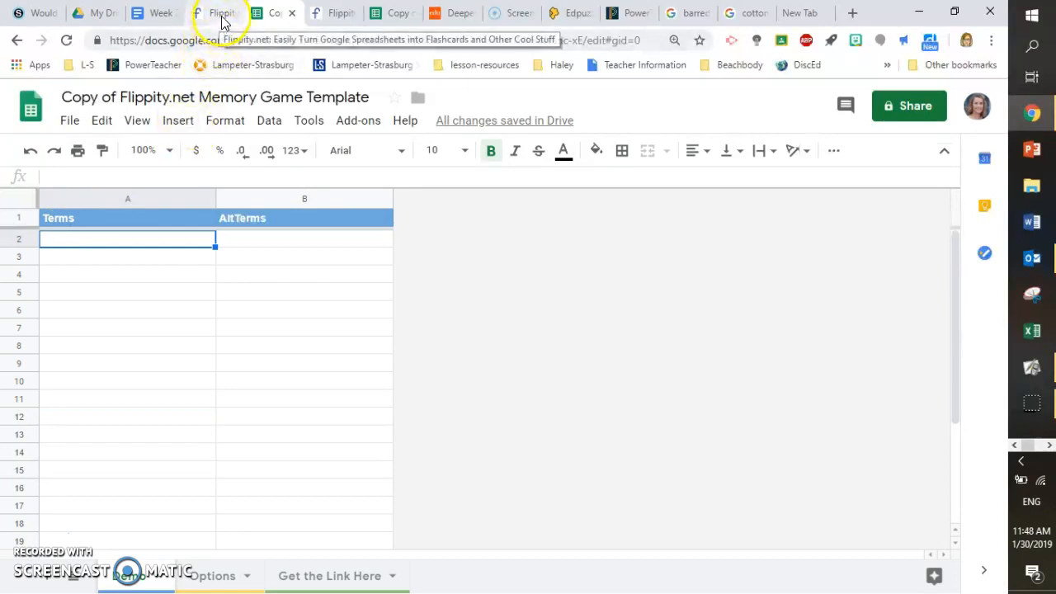
Compare the example memory game spreadsheet with the Lesson 1 notes pages in ActivInspire
{"action": "left_click", "coordinate": [397, 14]}
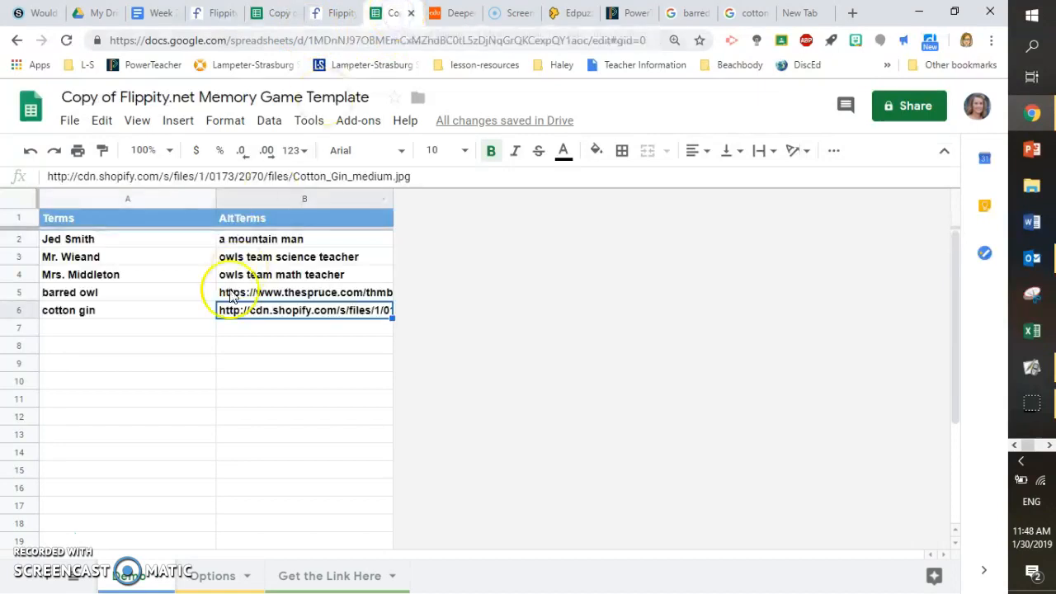
{"action": "left_click", "coordinate": [121, 241]}
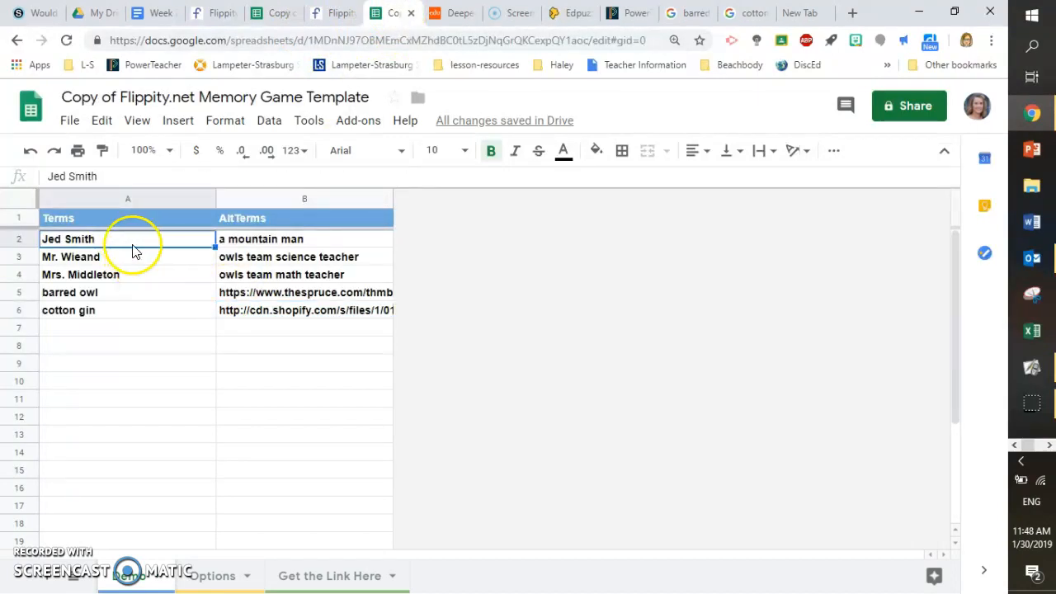
{"action": "left_click", "coordinate": [1023, 363]}
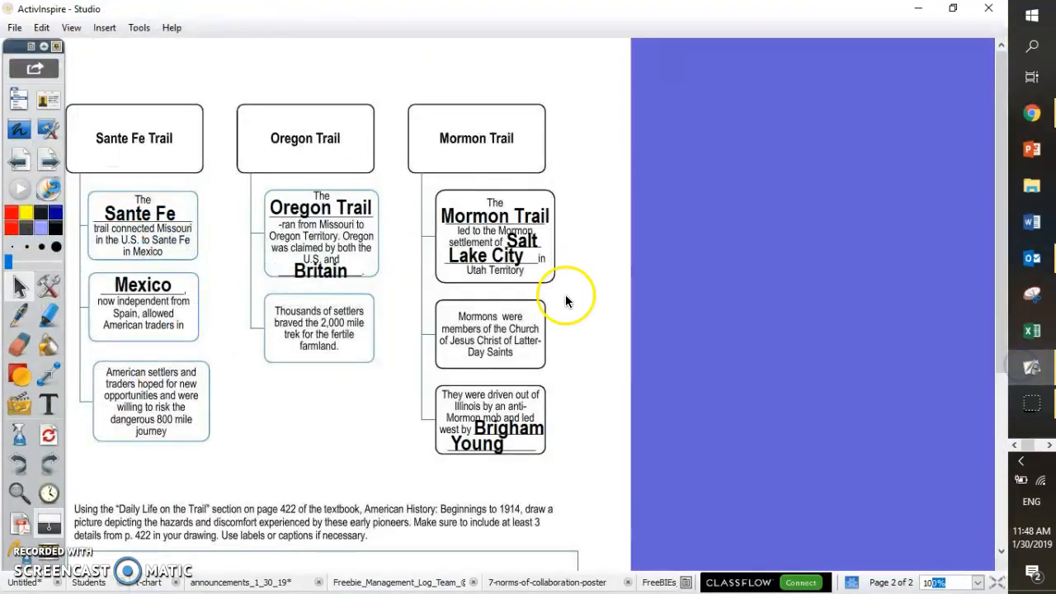
{"action": "left_click", "coordinate": [18, 158]}
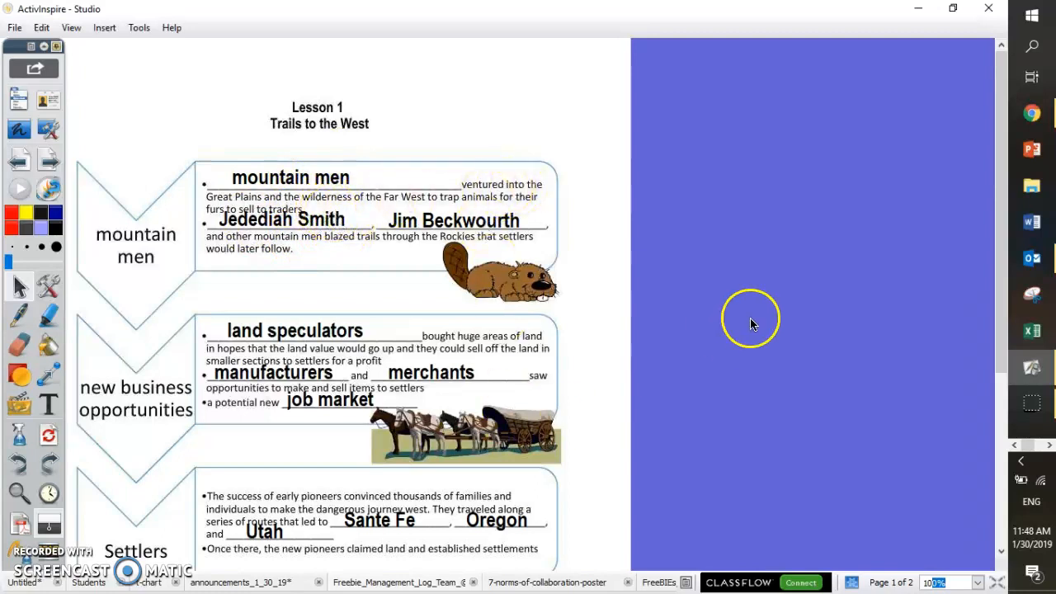
{"action": "left_click_drag", "start_coordinate": [1000, 264], "coordinate": [976, 252]}
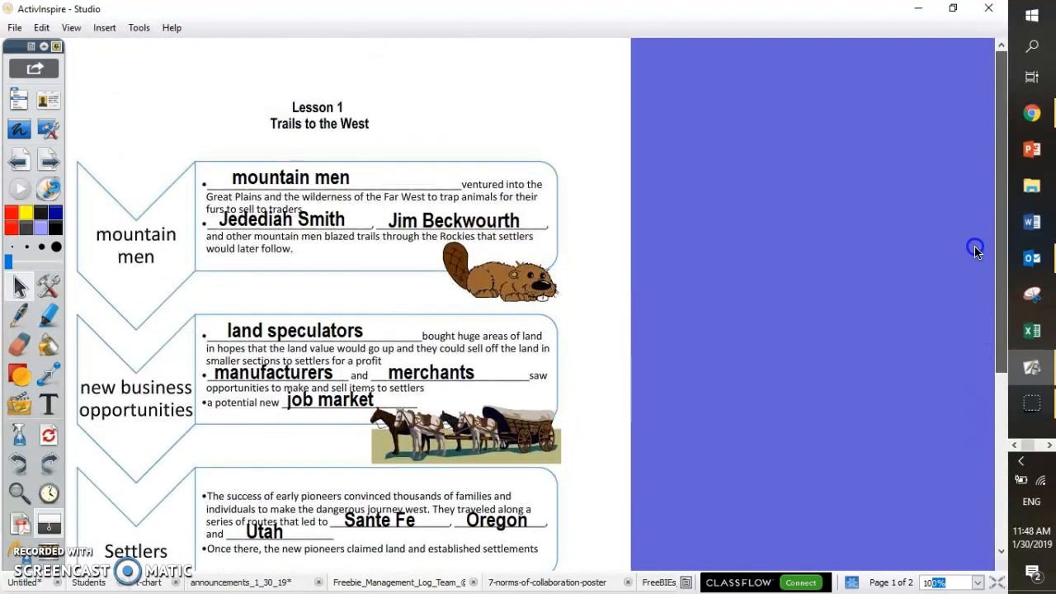
{"action": "left_click", "coordinate": [51, 161]}
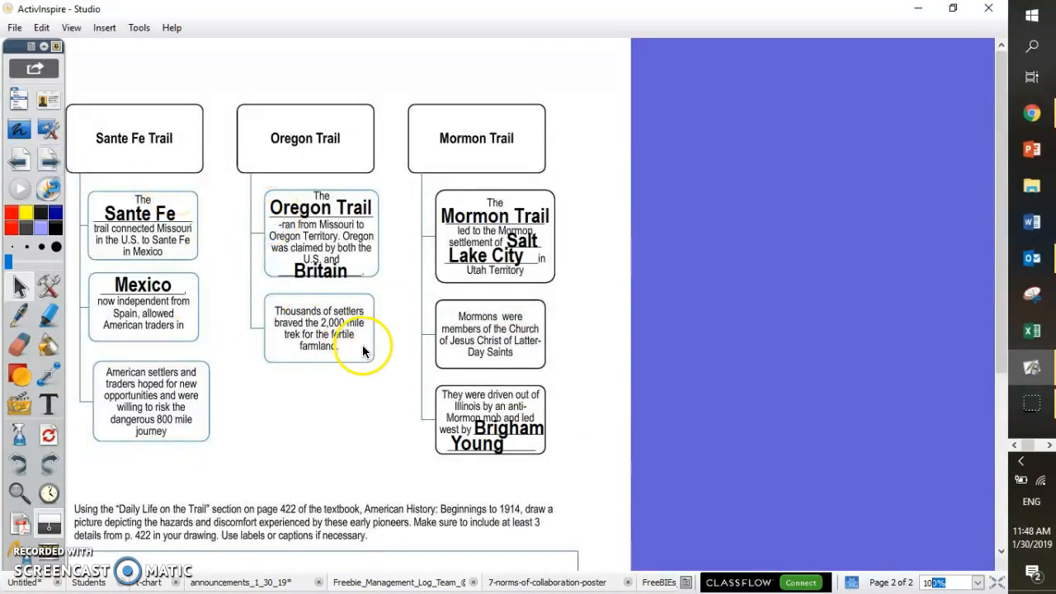
Review each term and alternate term pair in the example memory game spreadsheet
{"action": "left_click", "coordinate": [1031, 113]}
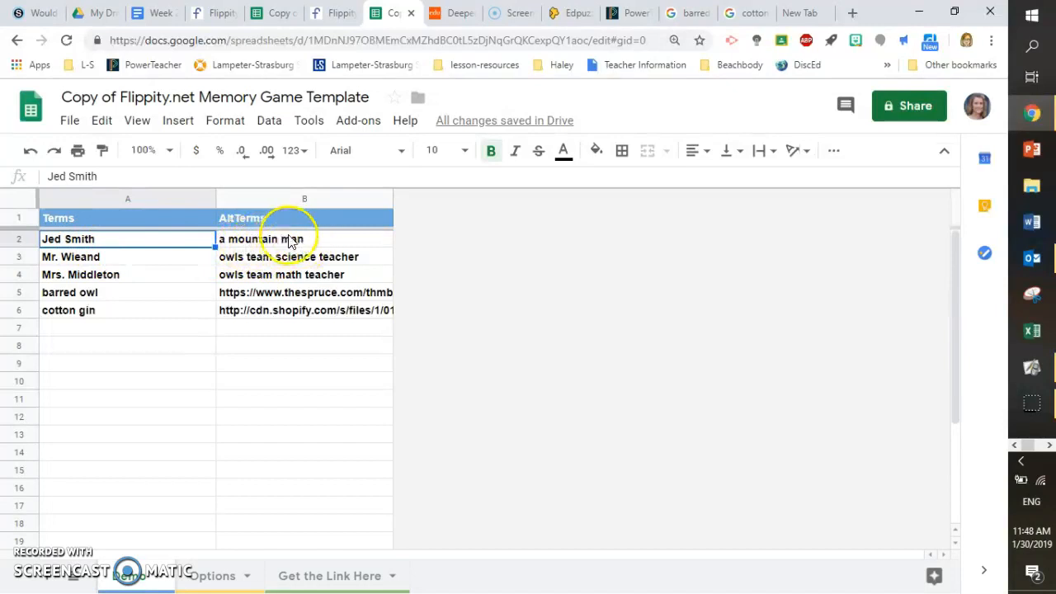
{"action": "left_click", "coordinate": [314, 240]}
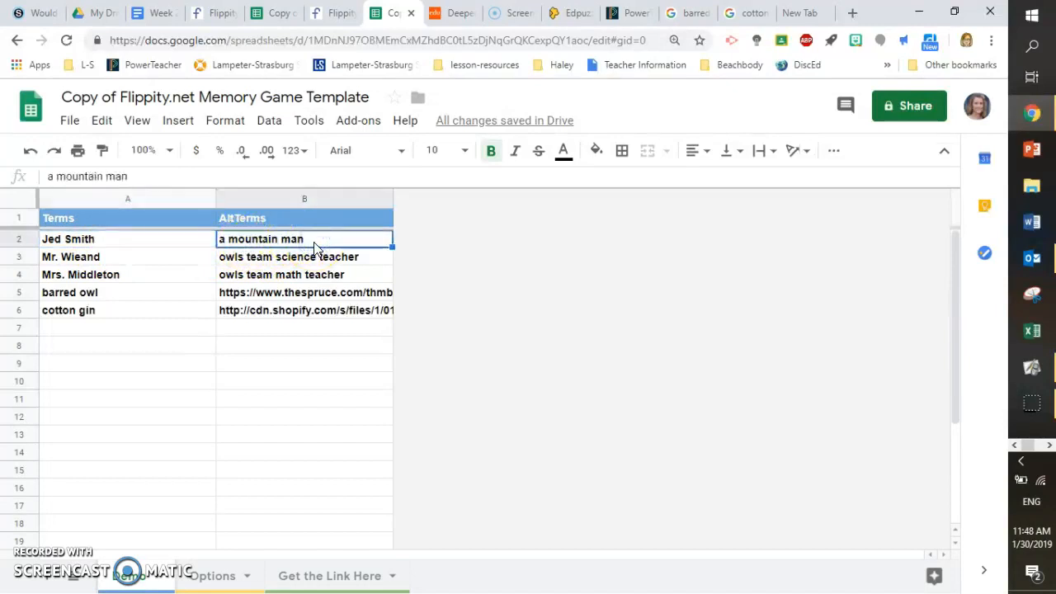
{"action": "left_click", "coordinate": [118, 262]}
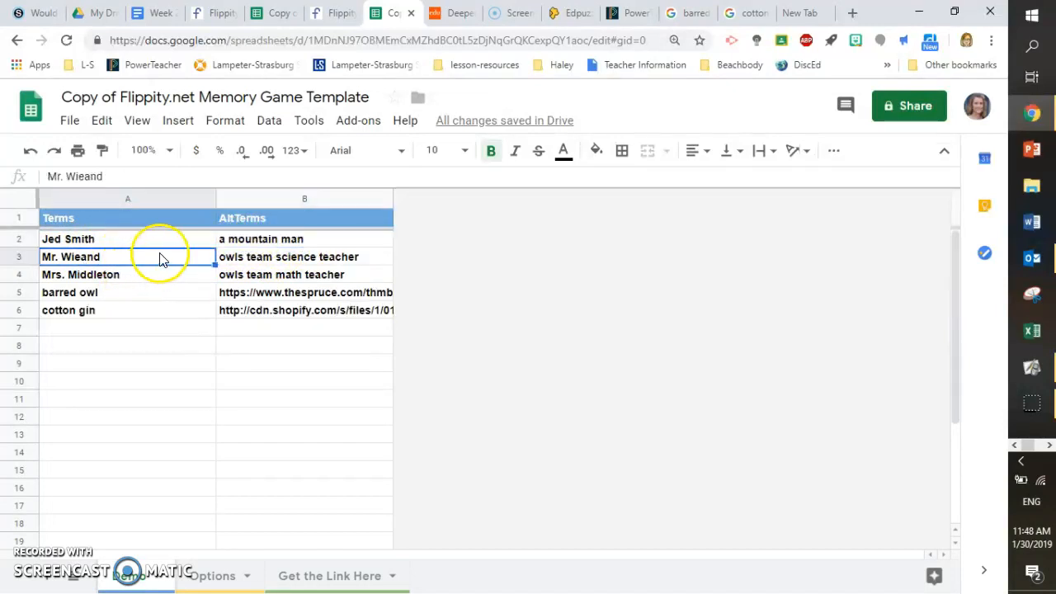
{"action": "left_click", "coordinate": [256, 258]}
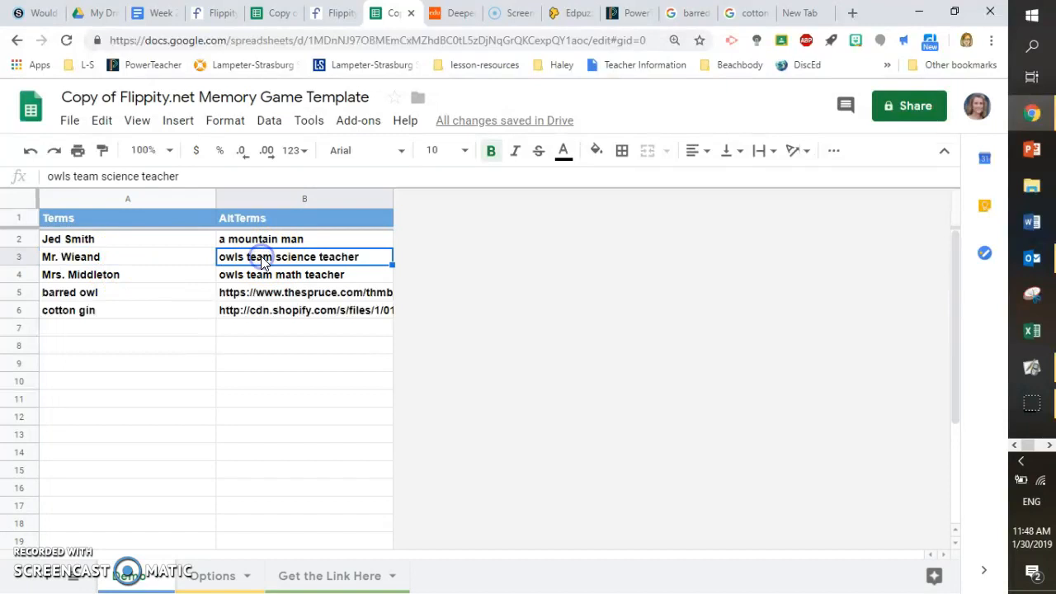
{"action": "left_click", "coordinate": [109, 275]}
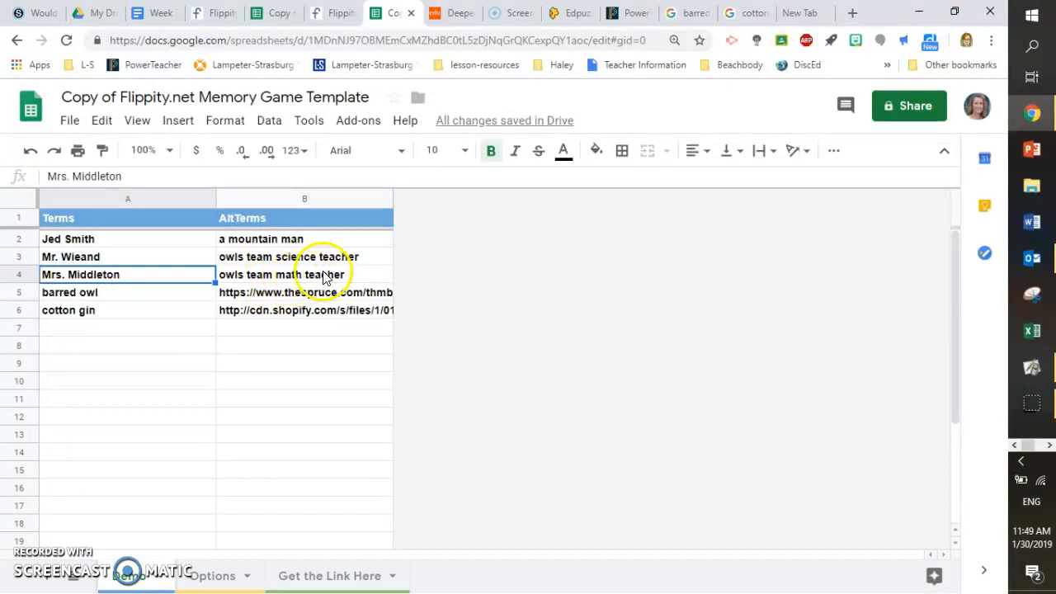
{"action": "left_click", "coordinate": [115, 302]}
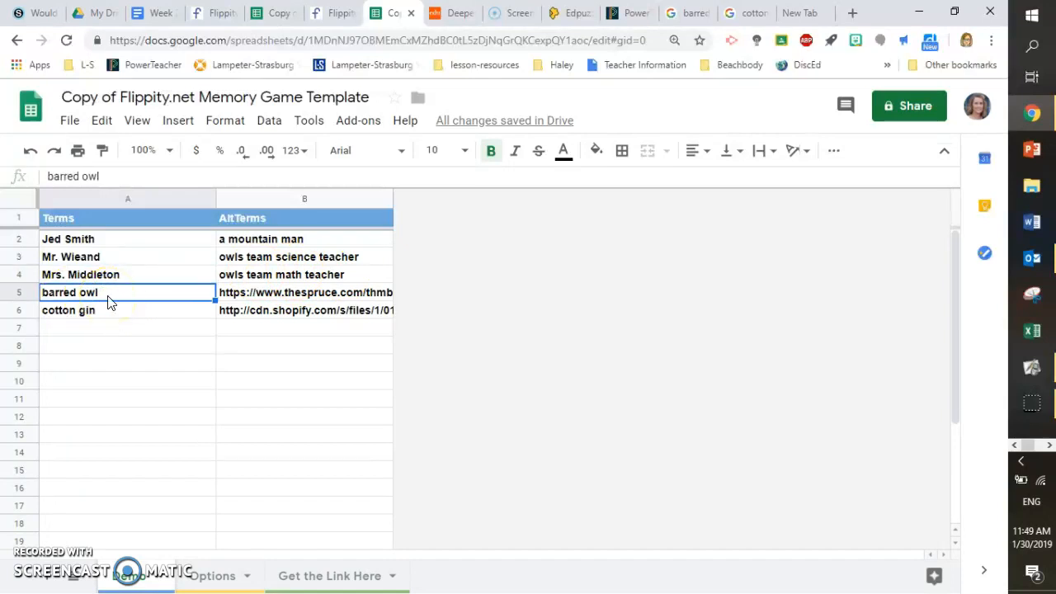
Copy the image address of a barred owl photo from the Google Images results
{"action": "left_click", "coordinate": [695, 14]}
{"action": "left_click_drag", "start_coordinate": [996, 173], "coordinate": [995, 89]}
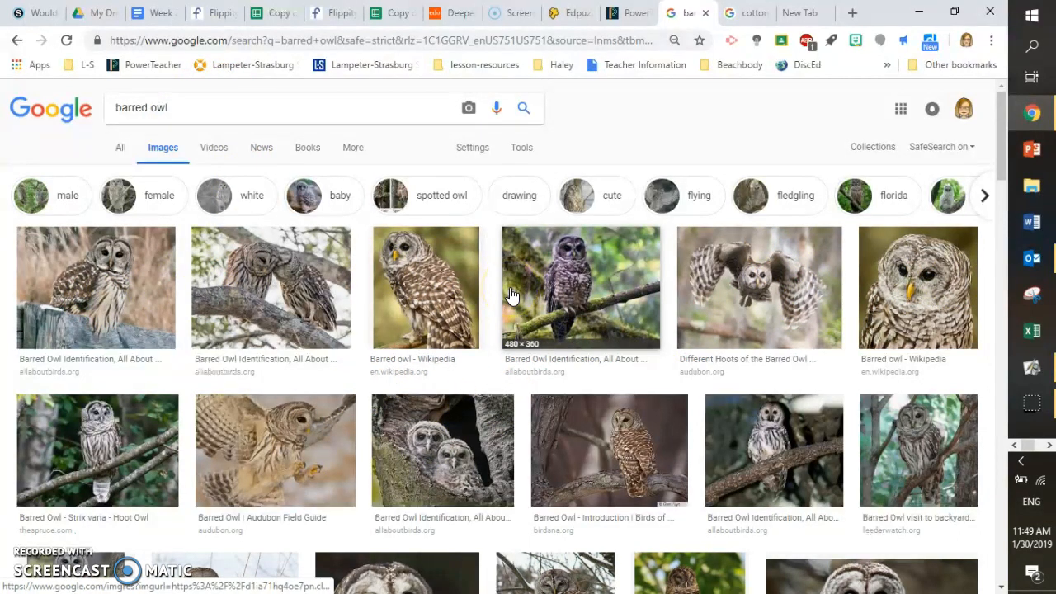
{"action": "left_click", "coordinate": [118, 286]}
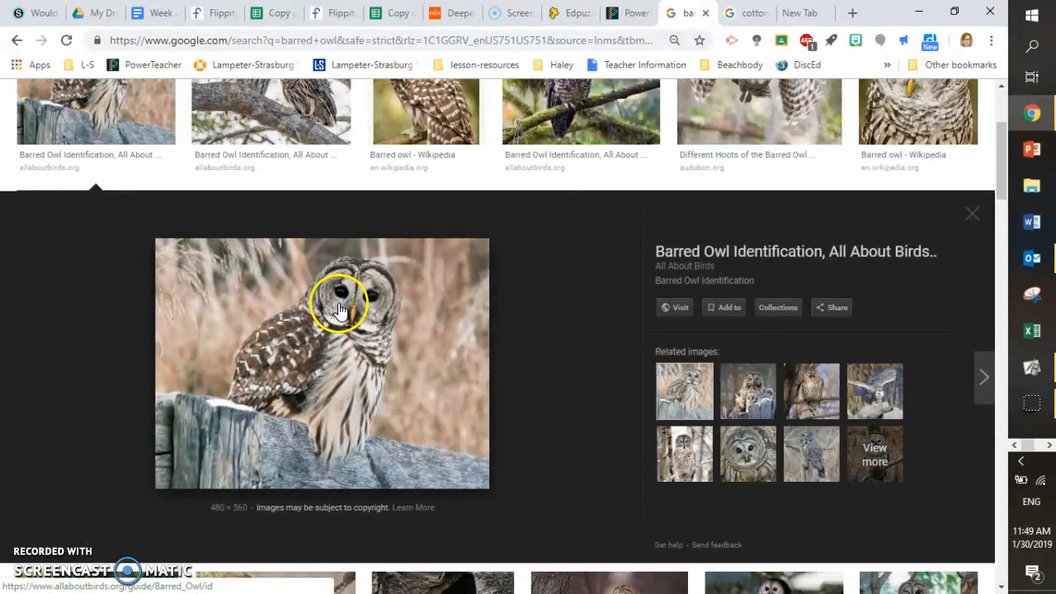
{"action": "right_click", "coordinate": [339, 305]}
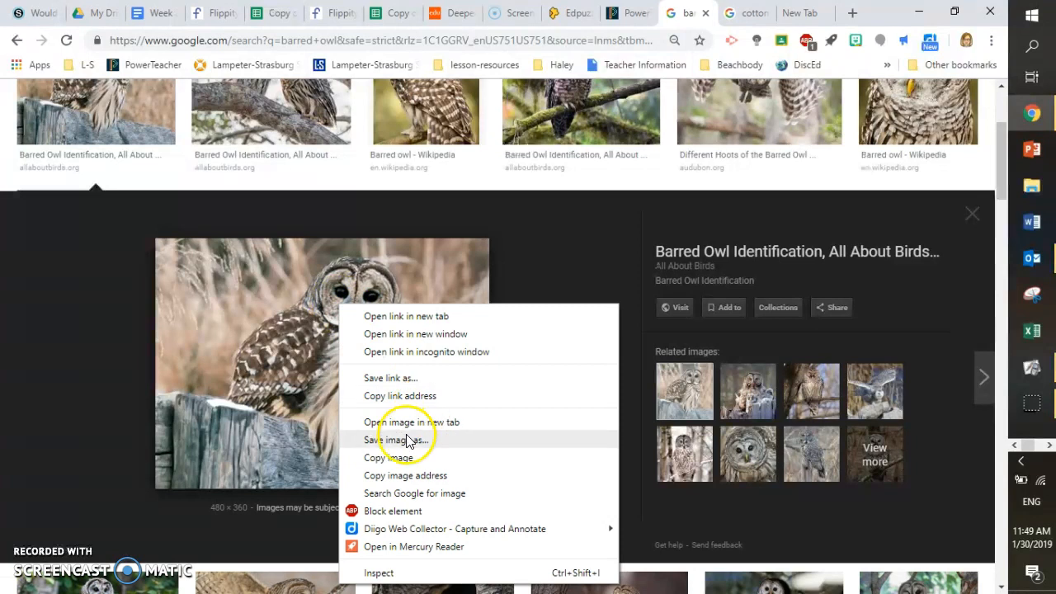
{"action": "left_click", "coordinate": [403, 476]}
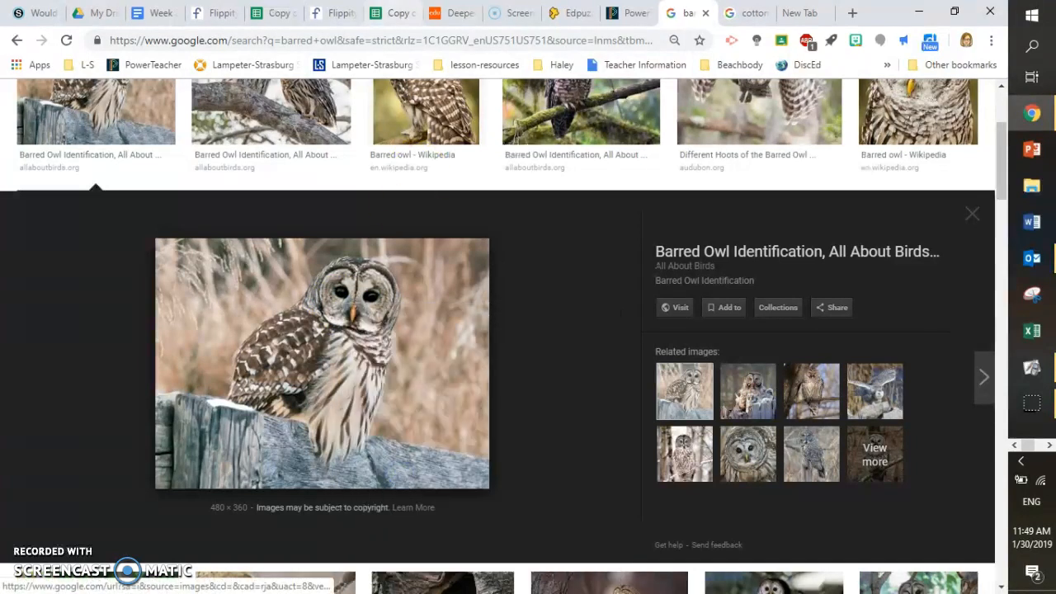
Replace the barred owl's alternate term URL in B5 with the copied image address
{"action": "left_click", "coordinate": [399, 18]}
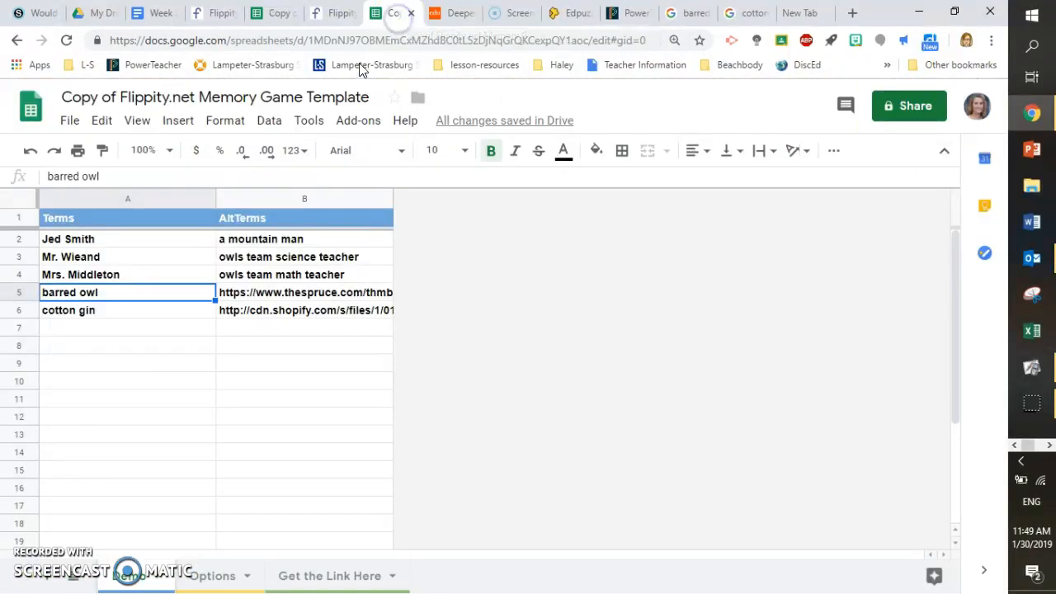
{"action": "left_click", "coordinate": [260, 297]}
{"action": "double_click", "coordinate": [261, 297]}
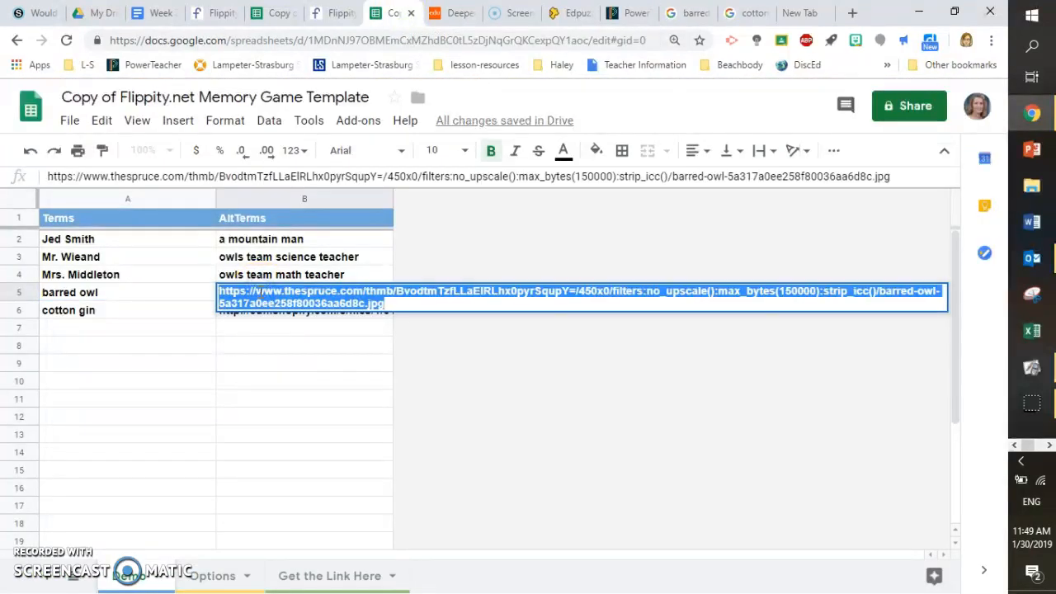
{"action": "right_click", "coordinate": [261, 295]}
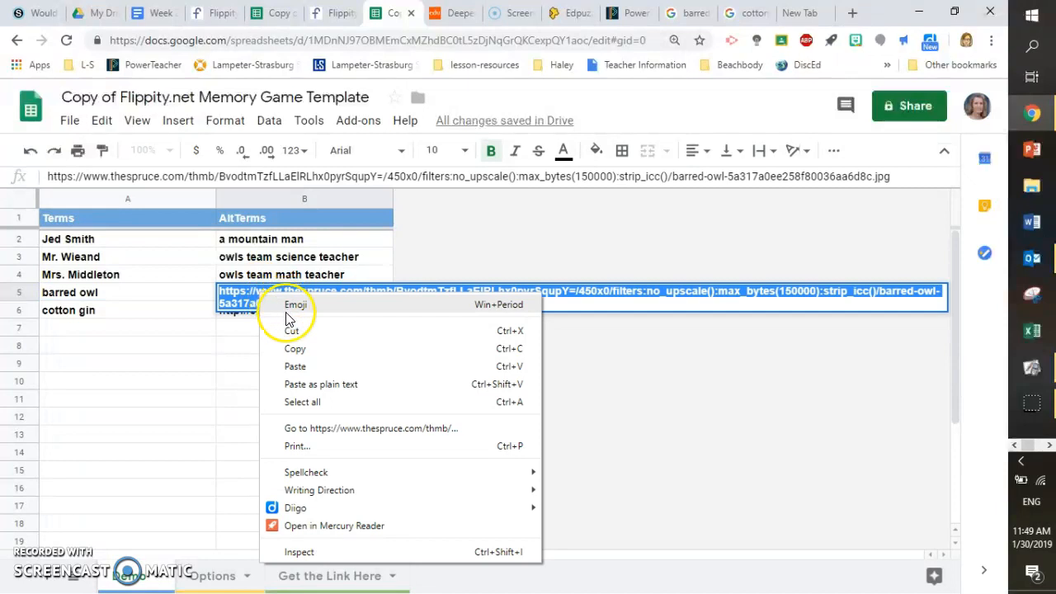
{"action": "left_click", "coordinate": [295, 368]}
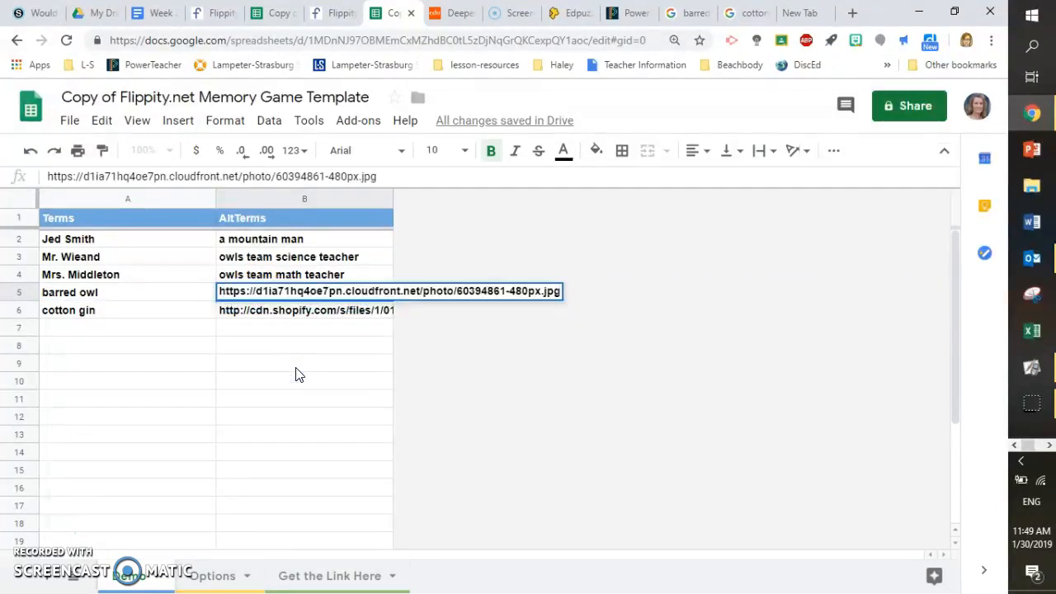
{"action": "left_click", "coordinate": [349, 345]}
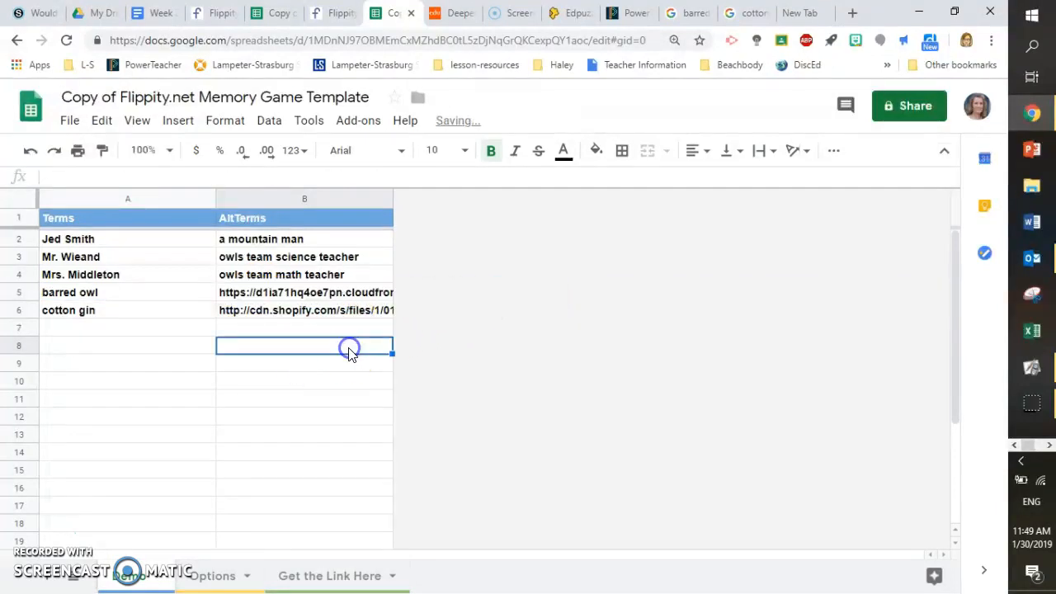
Inspect the barred owl image URL in B5 through the formula bar
{"action": "left_click", "coordinate": [350, 300]}
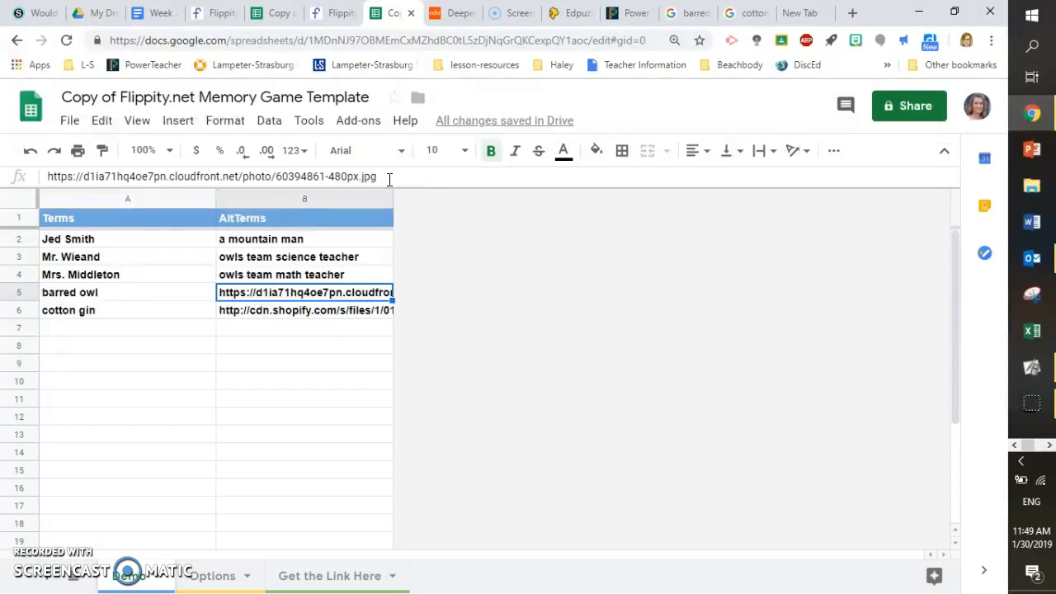
{"action": "left_click", "coordinate": [383, 175]}
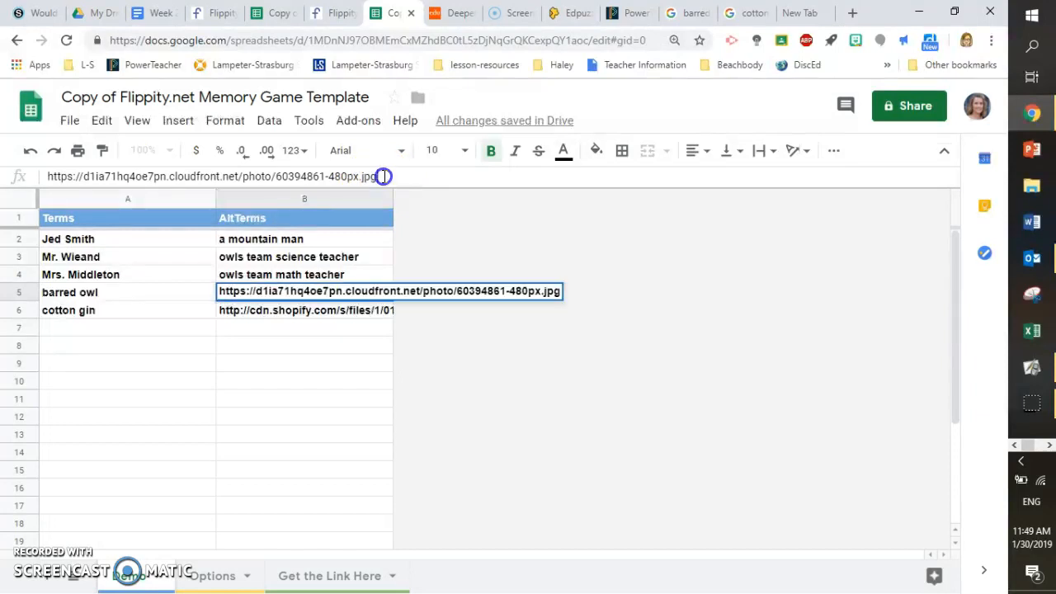
{"action": "left_click", "coordinate": [363, 182]}
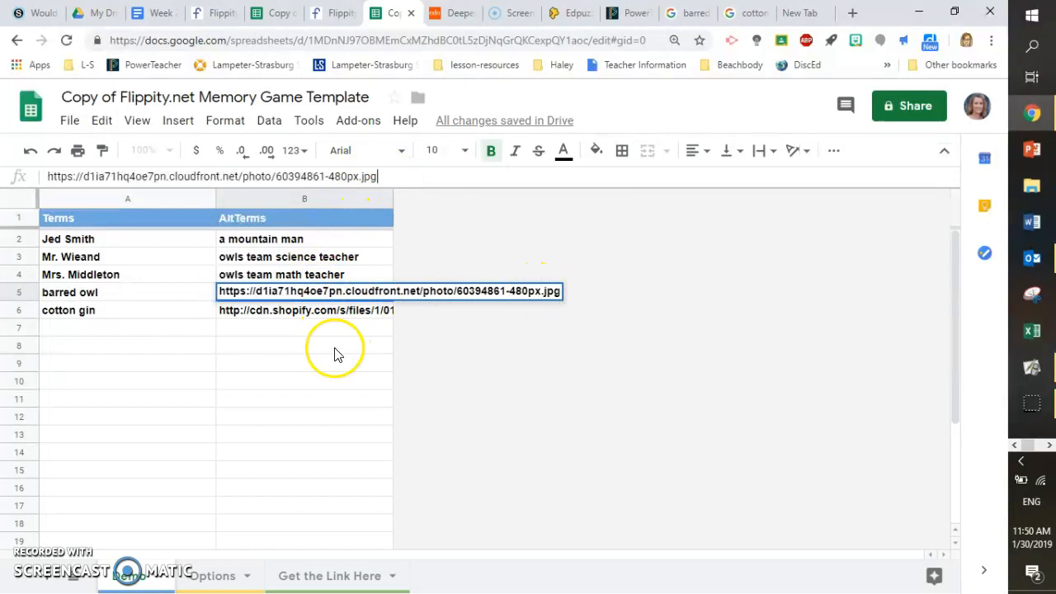
{"action": "left_click", "coordinate": [302, 324]}
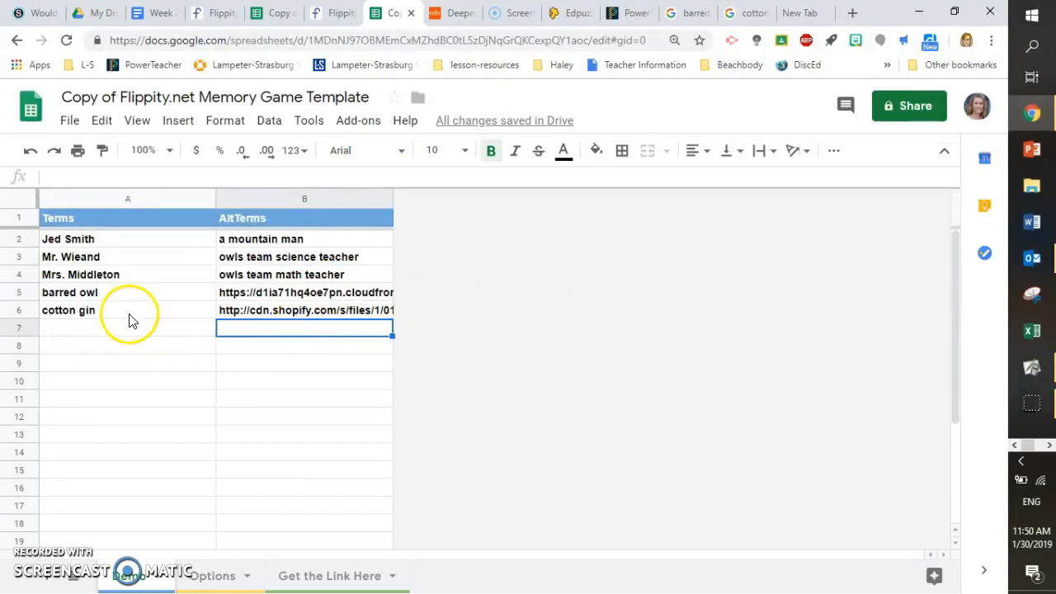
Copy the image address of the orange cotton gin illustration from the Google Images results
{"action": "left_click", "coordinate": [750, 23]}
{"action": "left_click", "coordinate": [974, 216]}
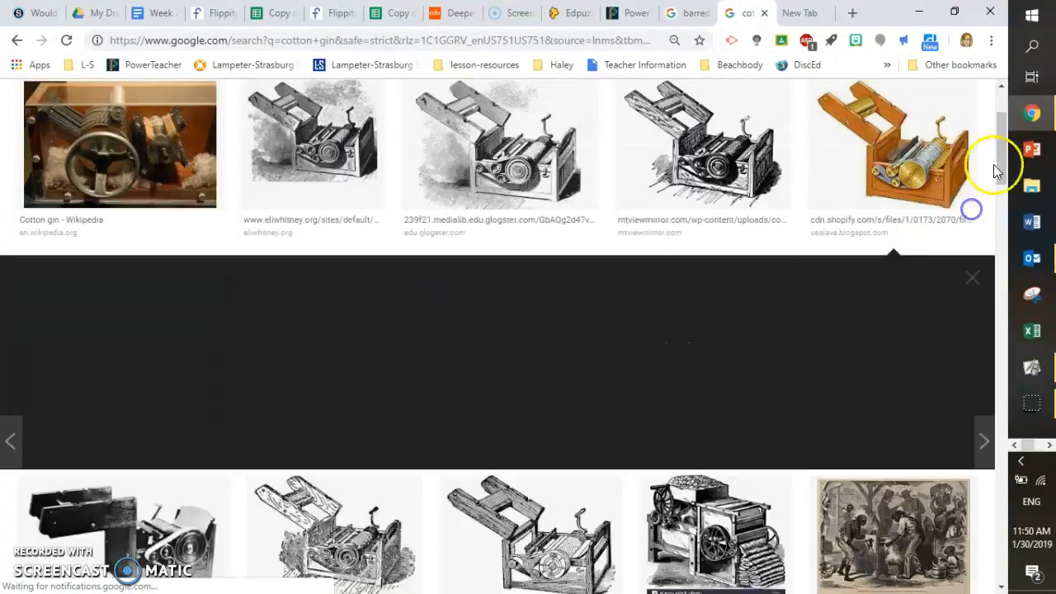
{"action": "scroll", "coordinate": [1001, 164], "scroll_direction": "up", "scroll_amount": 3}
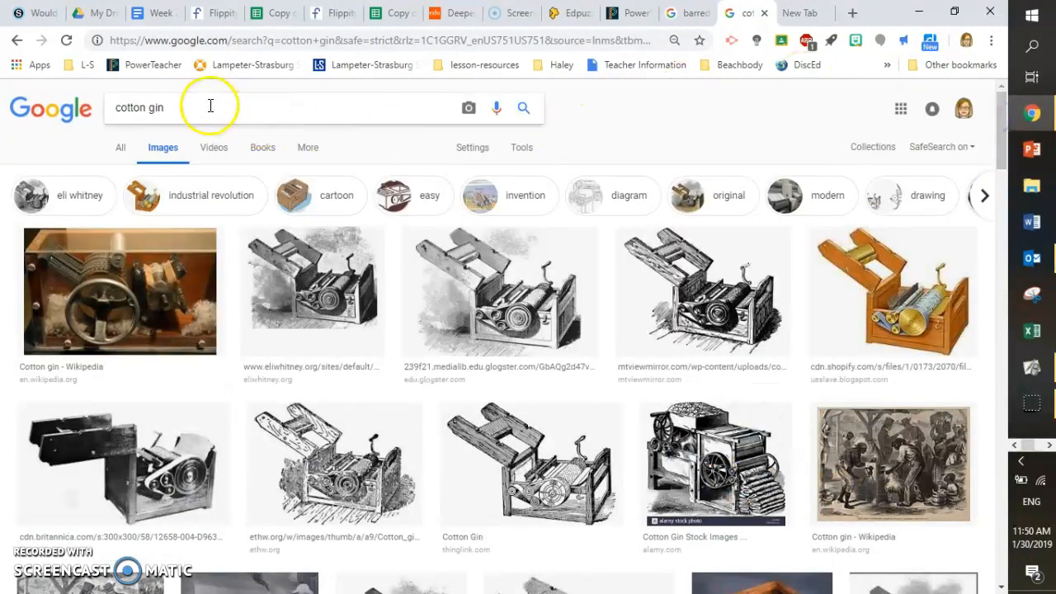
{"action": "left_click", "coordinate": [898, 307]}
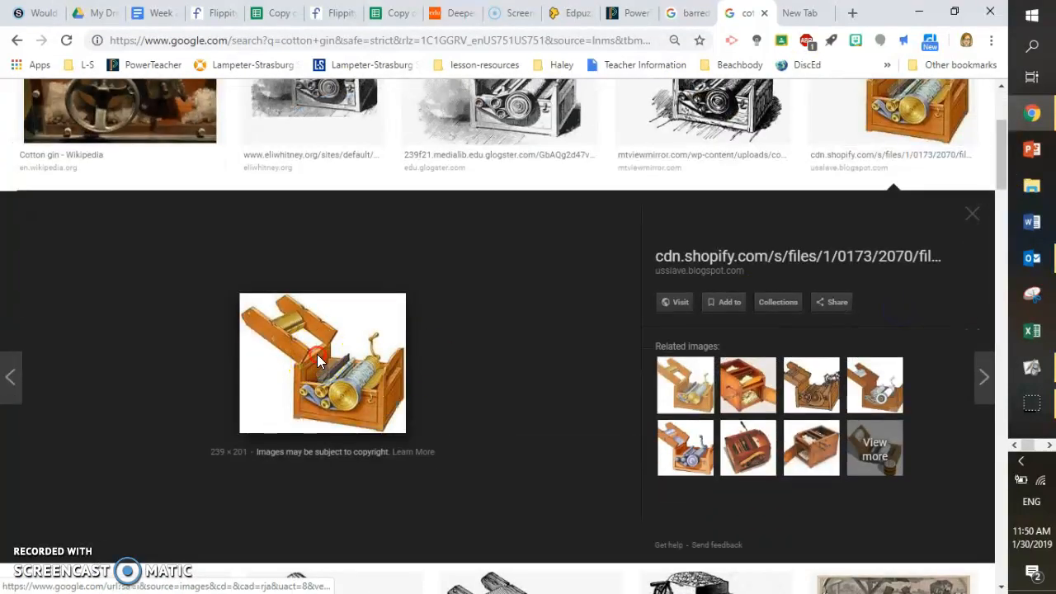
{"action": "right_click", "coordinate": [318, 355]}
{"action": "left_click", "coordinate": [373, 246]}
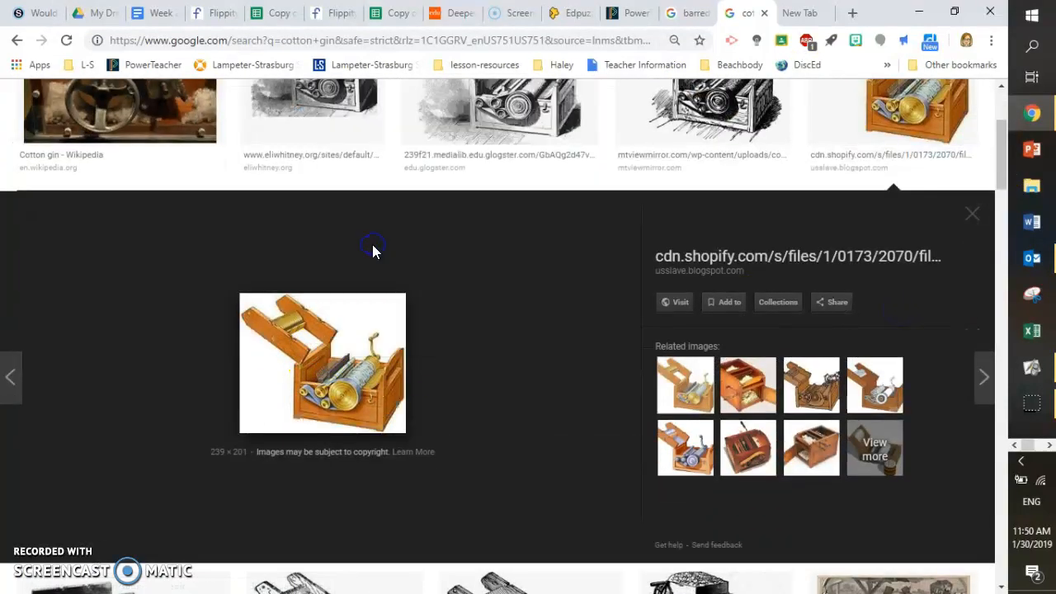
Replace the cotton gin's alternate term in B6 with the copied image address, removing the trailing "?1447"
{"action": "left_click", "coordinate": [388, 13]}
{"action": "left_click", "coordinate": [293, 313]}
{"action": "double_click", "coordinate": [293, 313]}
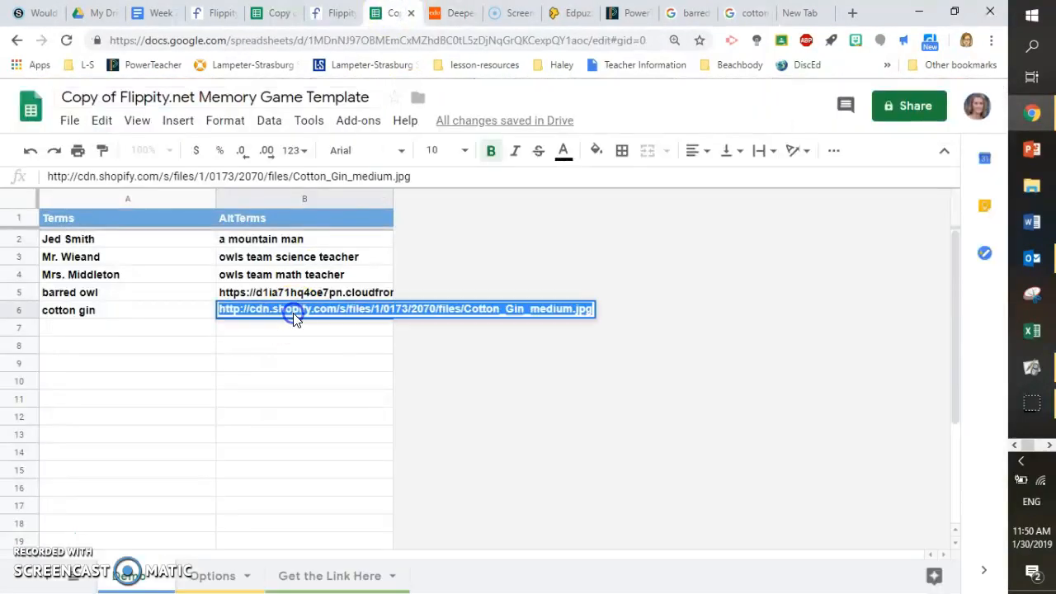
{"action": "key", "text": "ctrl+v"}
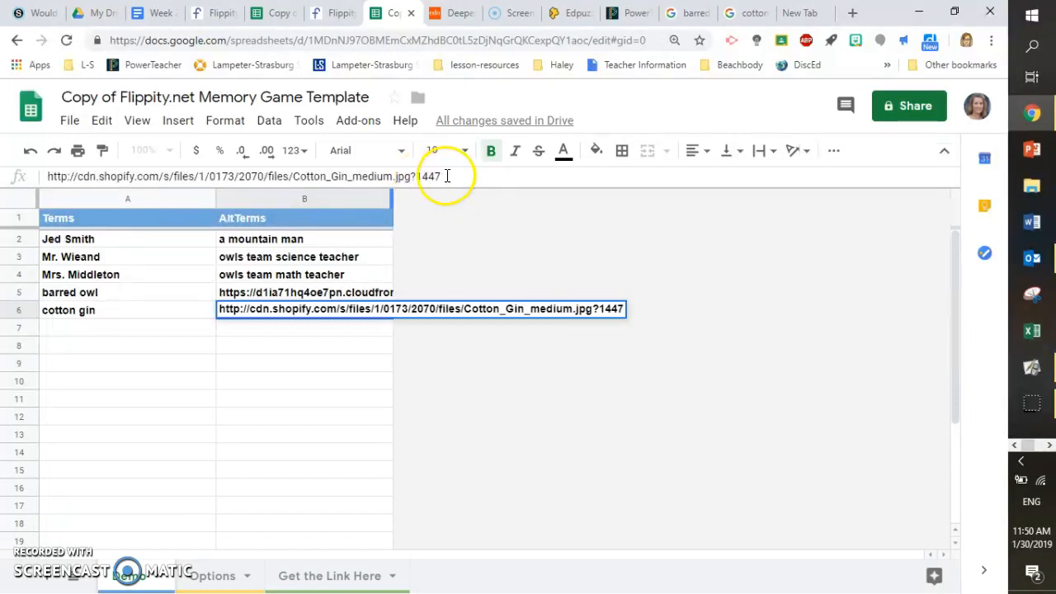
{"action": "left_click_drag", "start_coordinate": [437, 175], "coordinate": [417, 175]}
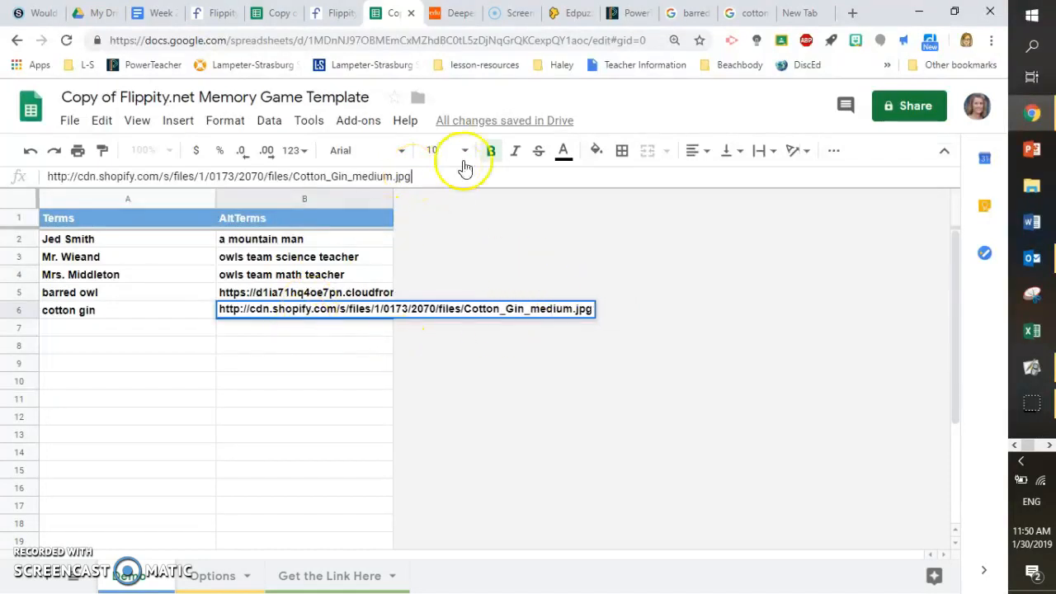
{"action": "left_click", "coordinate": [306, 325]}
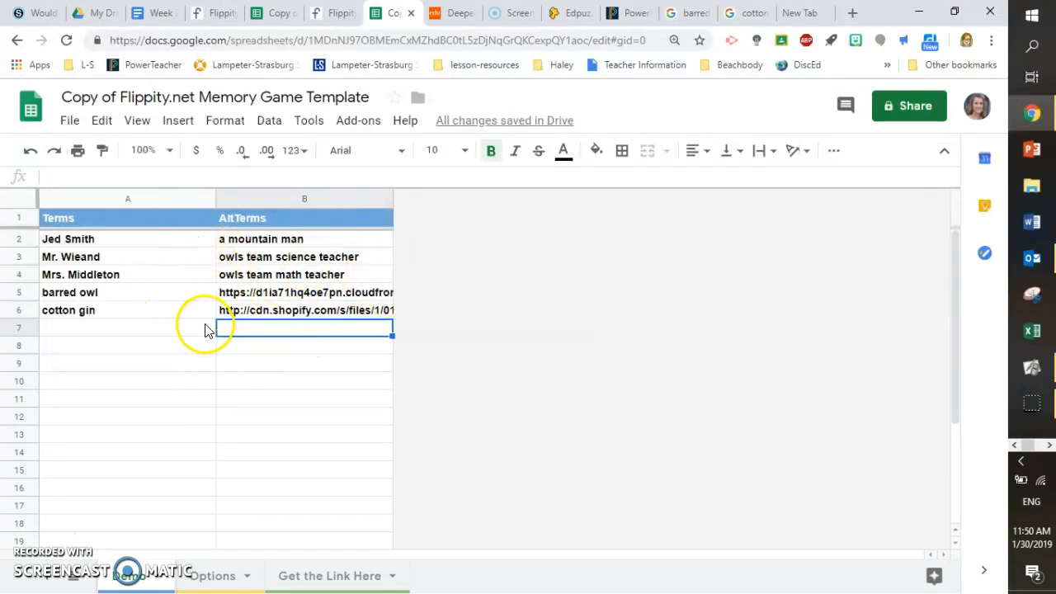
Check the spreadsheet's Publish to the web settings
{"action": "left_click", "coordinate": [69, 124]}
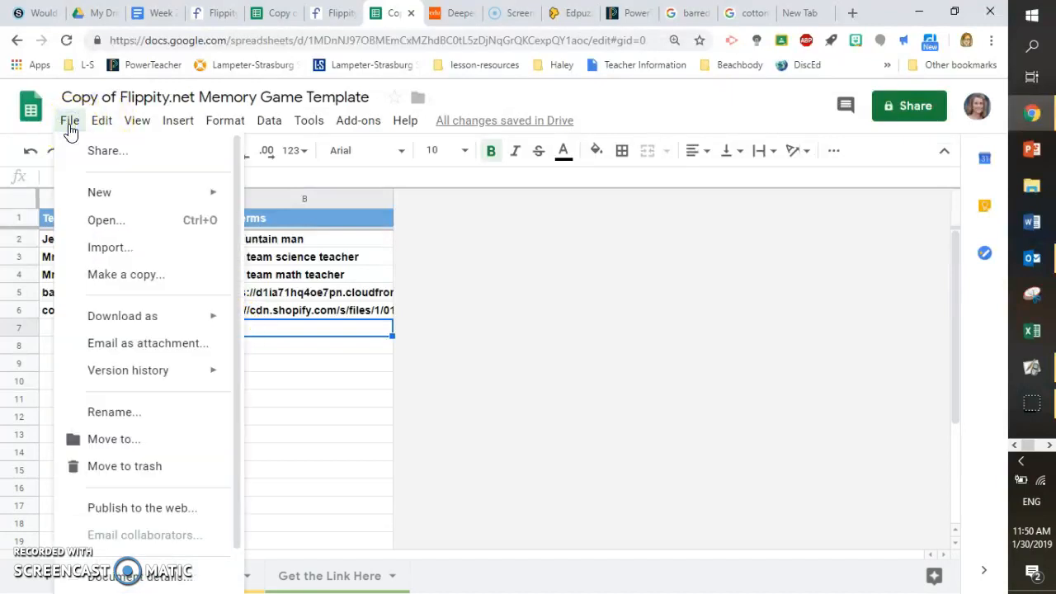
{"action": "left_click", "coordinate": [130, 509]}
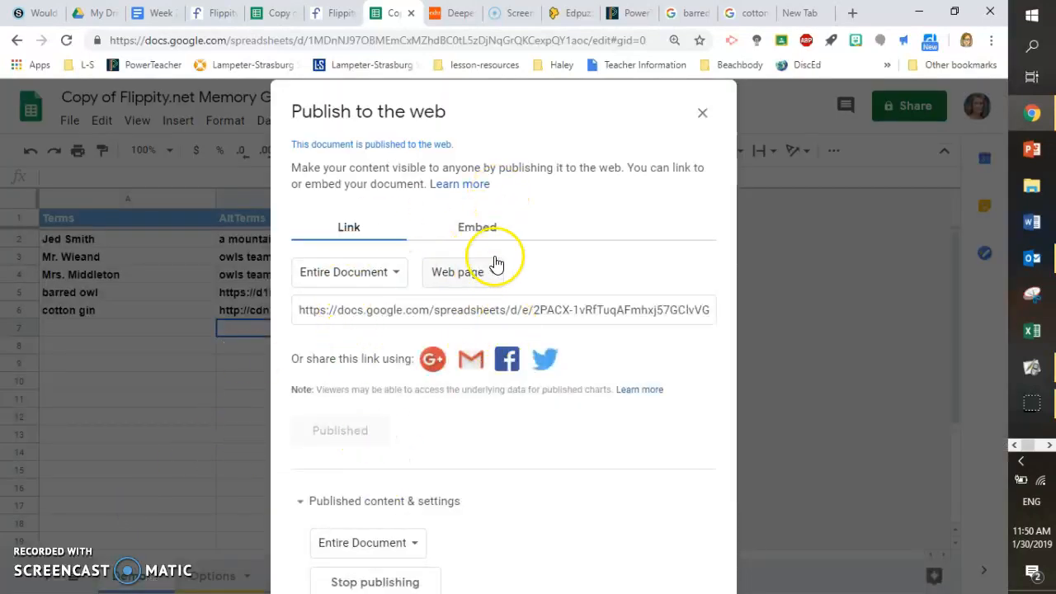
{"action": "left_click", "coordinate": [704, 113]}
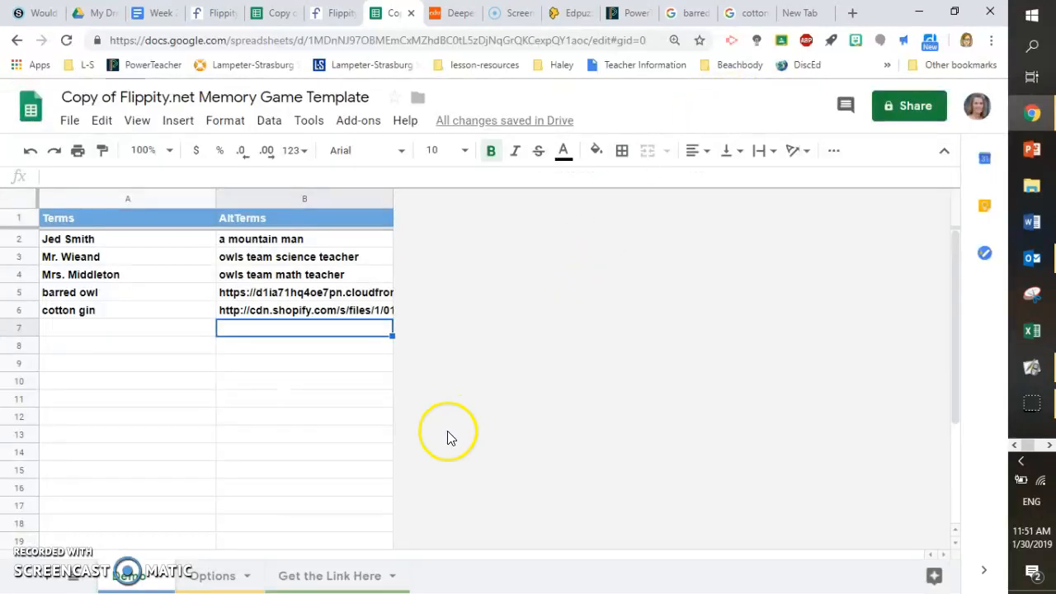
Open the Flippity memory game link from the Get the Link Here sheet
{"action": "left_click", "coordinate": [341, 577]}
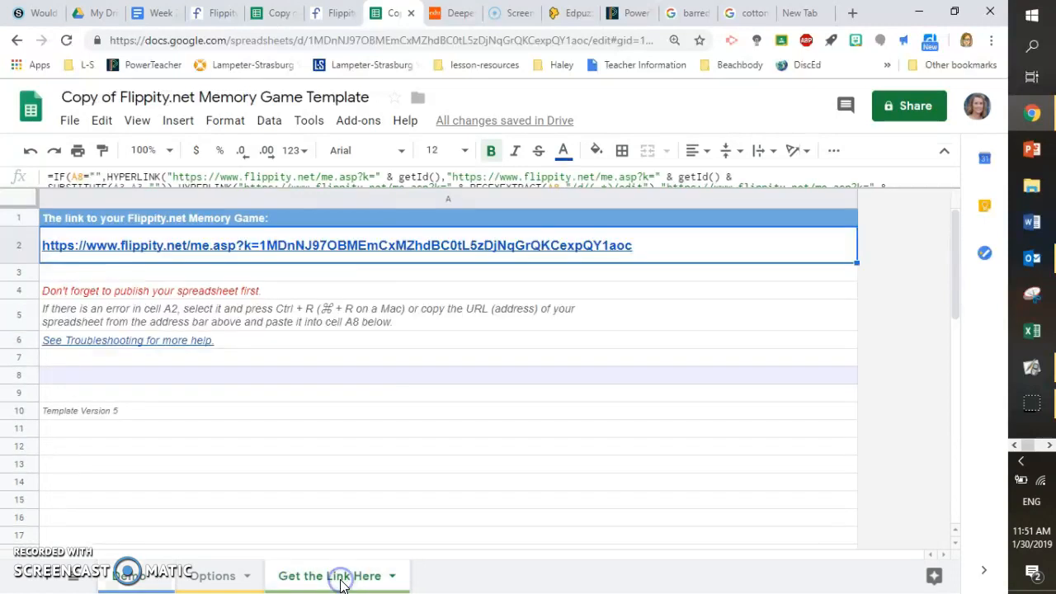
{"action": "left_click", "coordinate": [278, 248]}
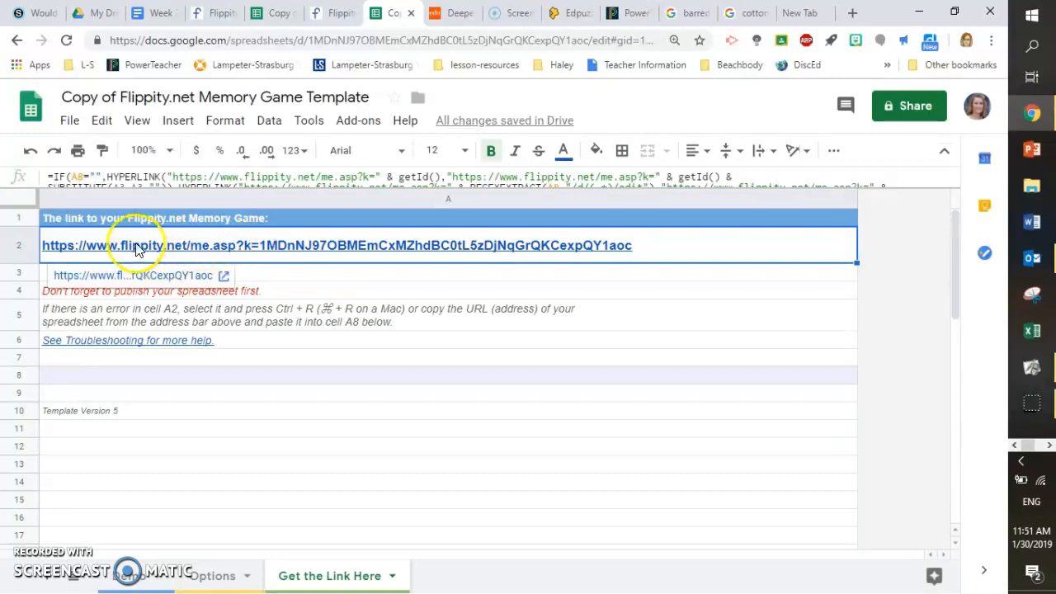
{"action": "left_click", "coordinate": [132, 277]}
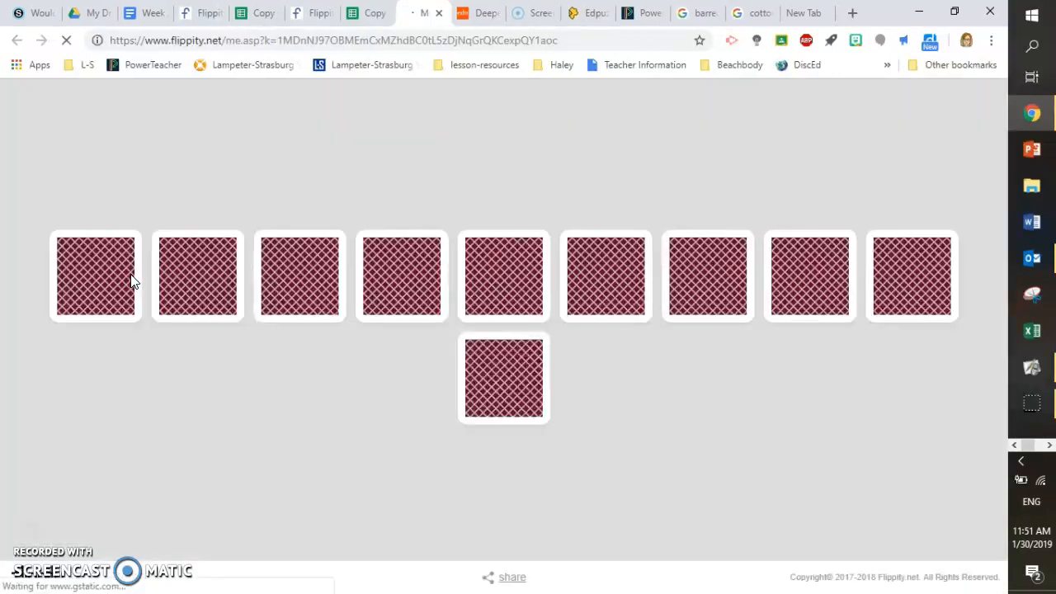
Test the memory game by flipping cards to match the first pairs, including the cotton gin image
{"action": "left_click", "coordinate": [99, 275]}
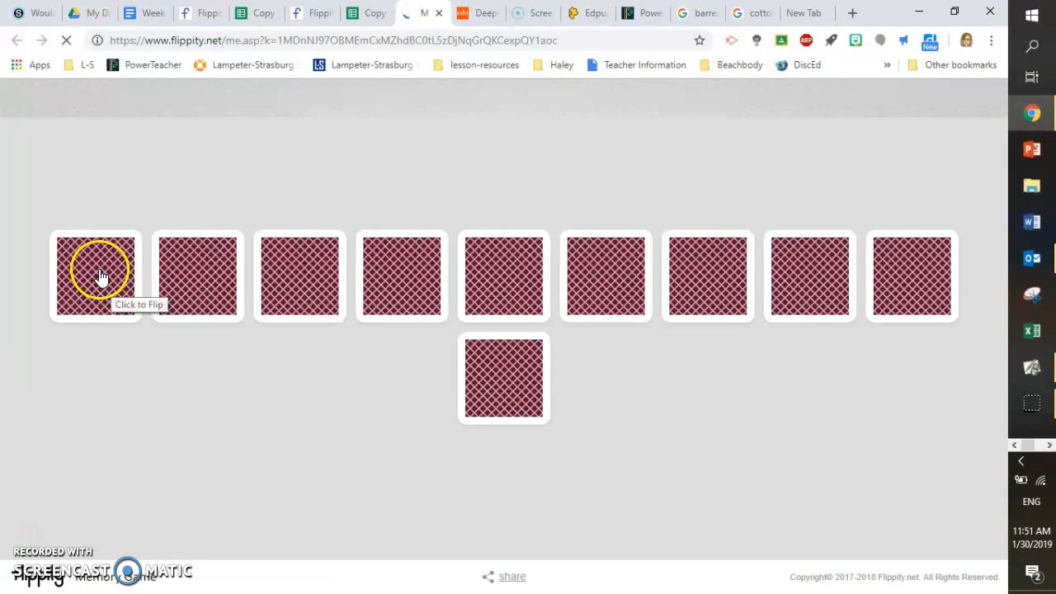
{"action": "left_click", "coordinate": [311, 164]}
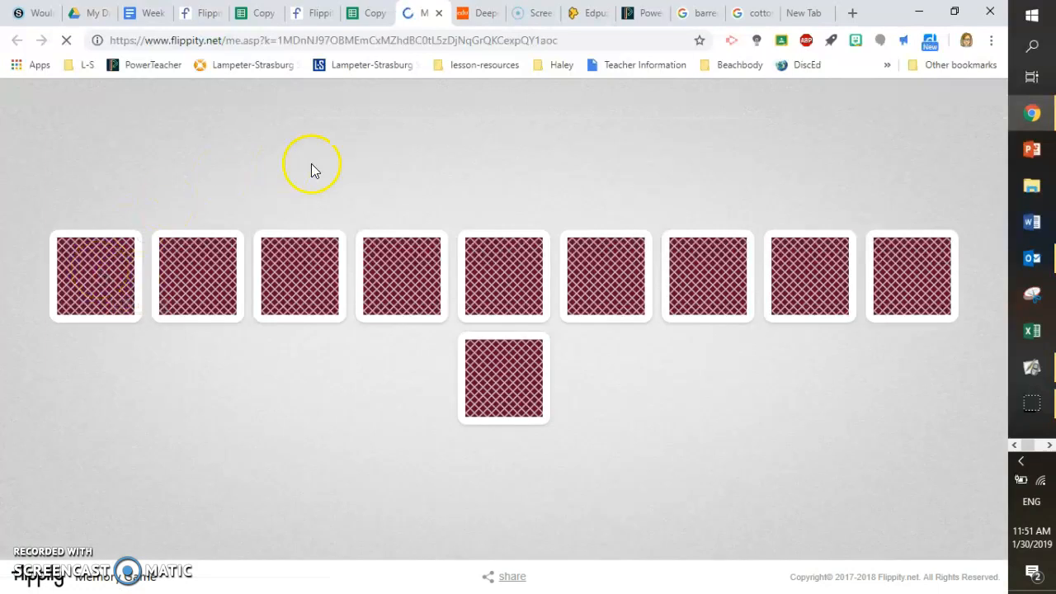
{"action": "left_click", "coordinate": [105, 265]}
{"action": "left_click", "coordinate": [270, 277]}
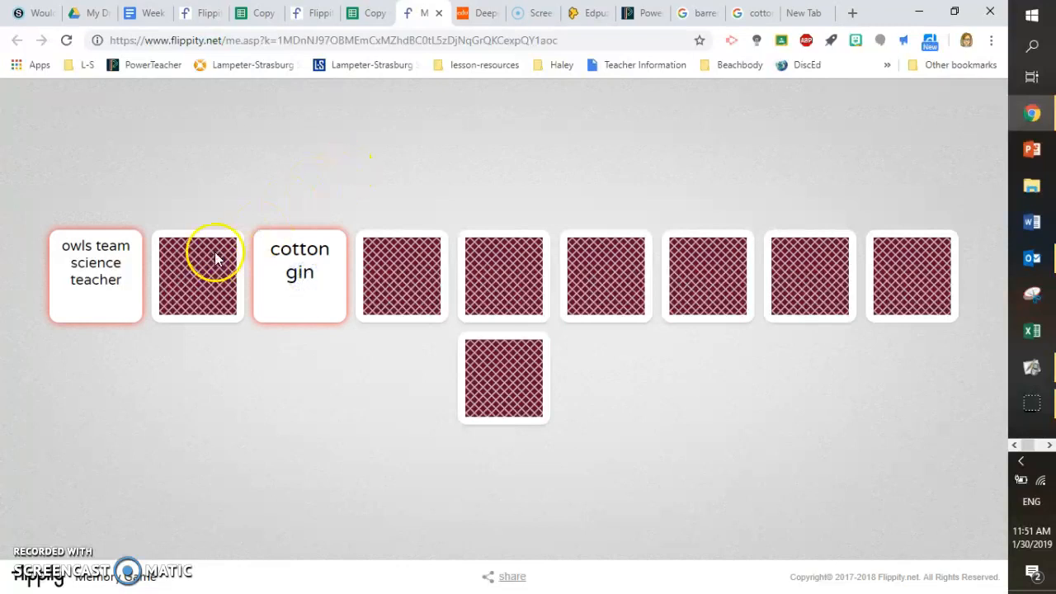
{"action": "left_click", "coordinate": [293, 318]}
{"action": "left_click", "coordinate": [210, 300]}
{"action": "left_click", "coordinate": [85, 287]}
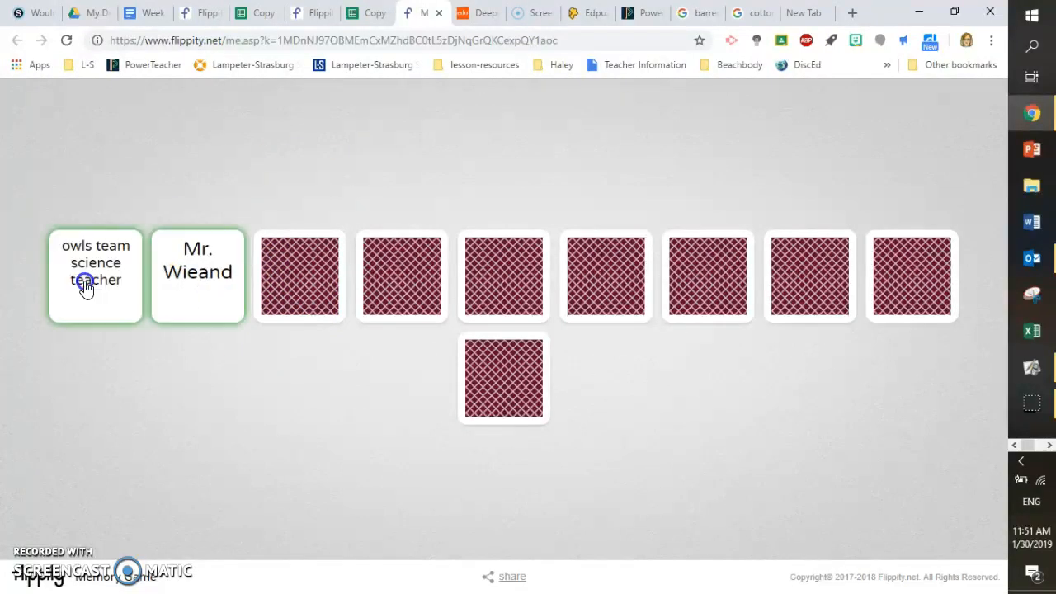
{"action": "left_click", "coordinate": [236, 322]}
{"action": "left_click", "coordinate": [403, 276]}
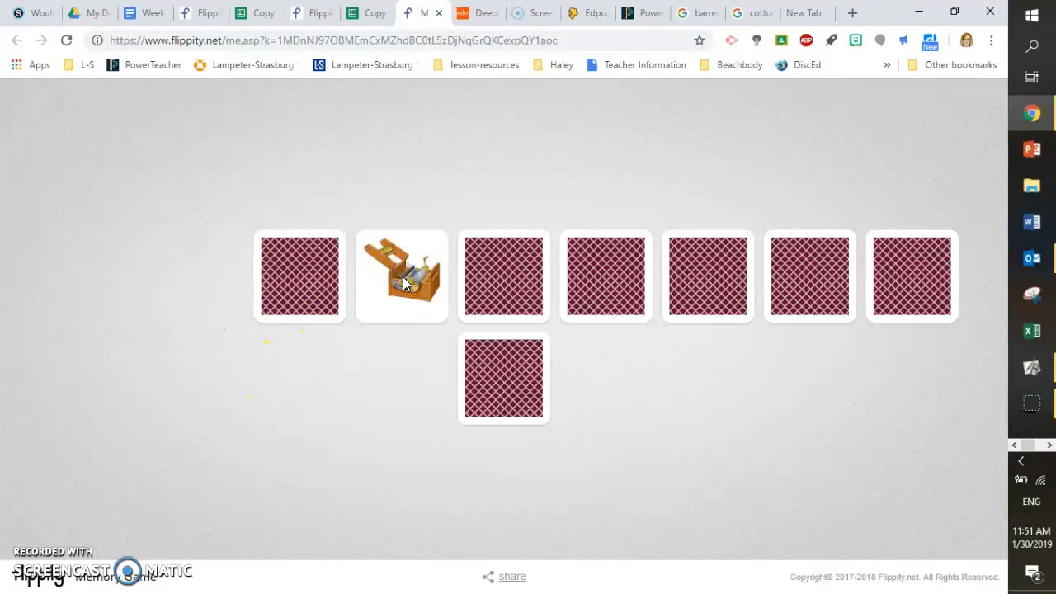
{"action": "left_click", "coordinate": [323, 276]}
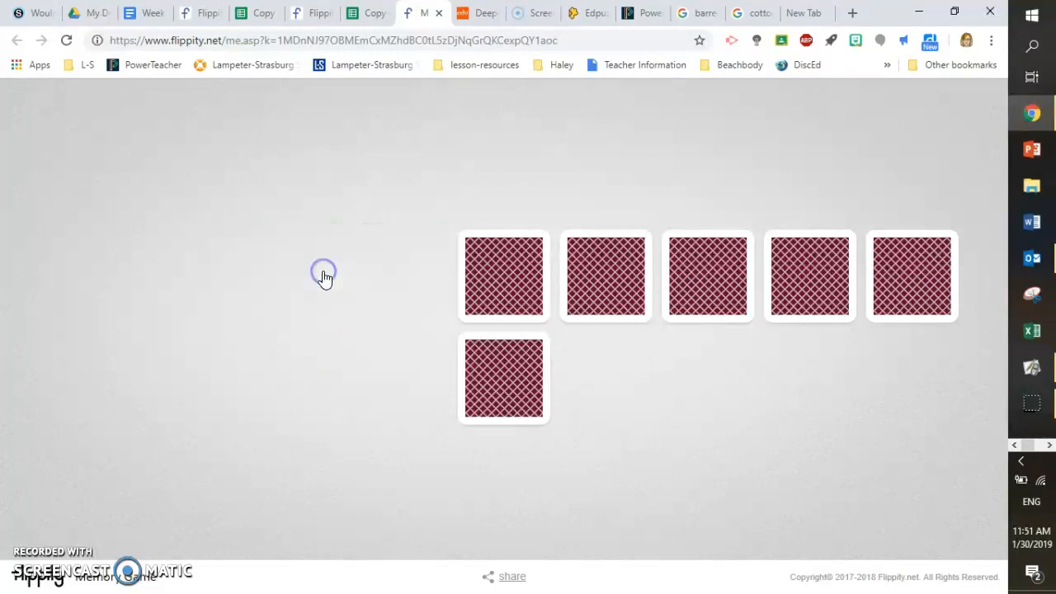
{"action": "left_click", "coordinate": [510, 280]}
{"action": "left_click", "coordinate": [584, 281]}
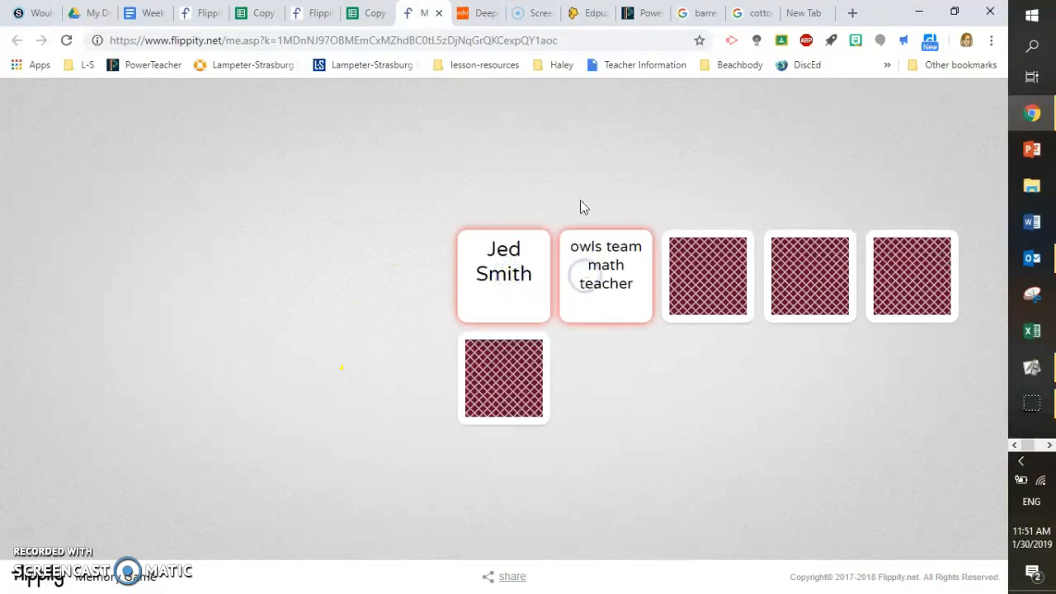
Continue flipping cards to match the remaining pairs, including the barred owl image, until the game is finished
{"action": "left_click", "coordinate": [516, 373]}
{"action": "left_click", "coordinate": [520, 305]}
{"action": "left_click", "coordinate": [523, 308]}
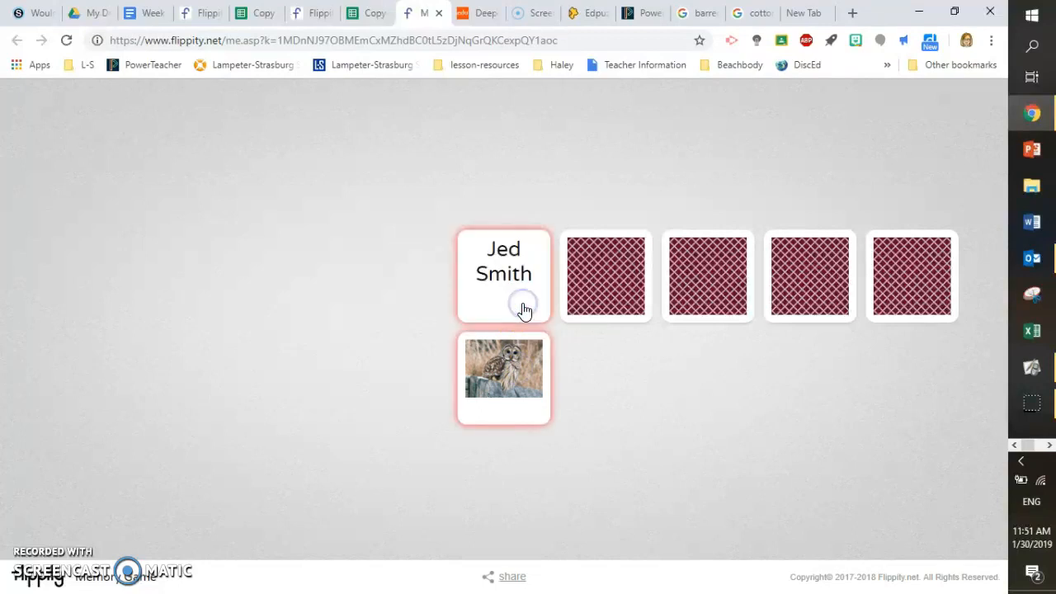
{"action": "left_click", "coordinate": [606, 312]}
{"action": "left_click", "coordinate": [622, 278]}
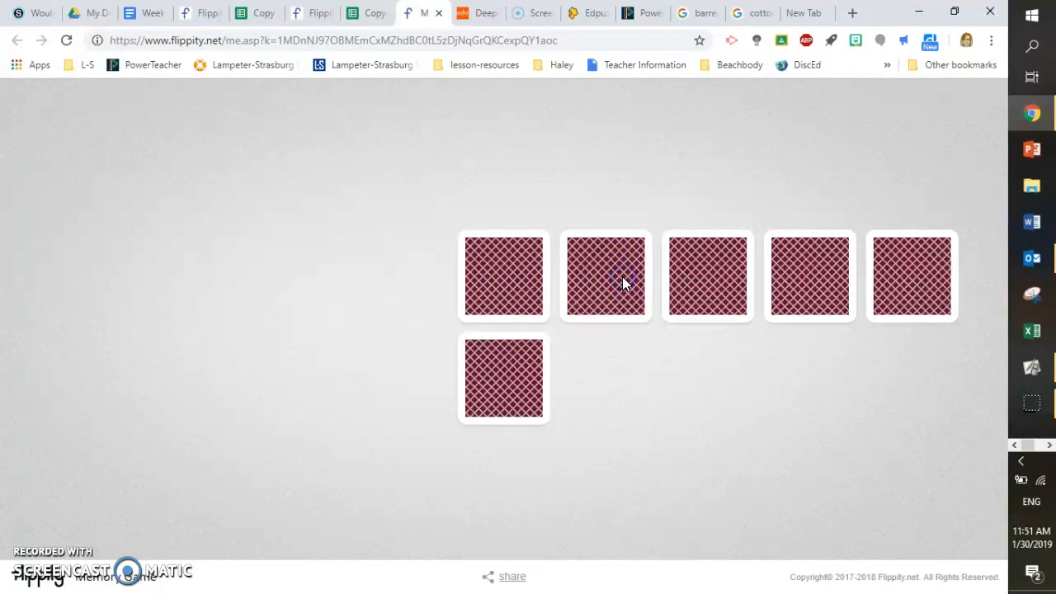
{"action": "left_click", "coordinate": [707, 278]}
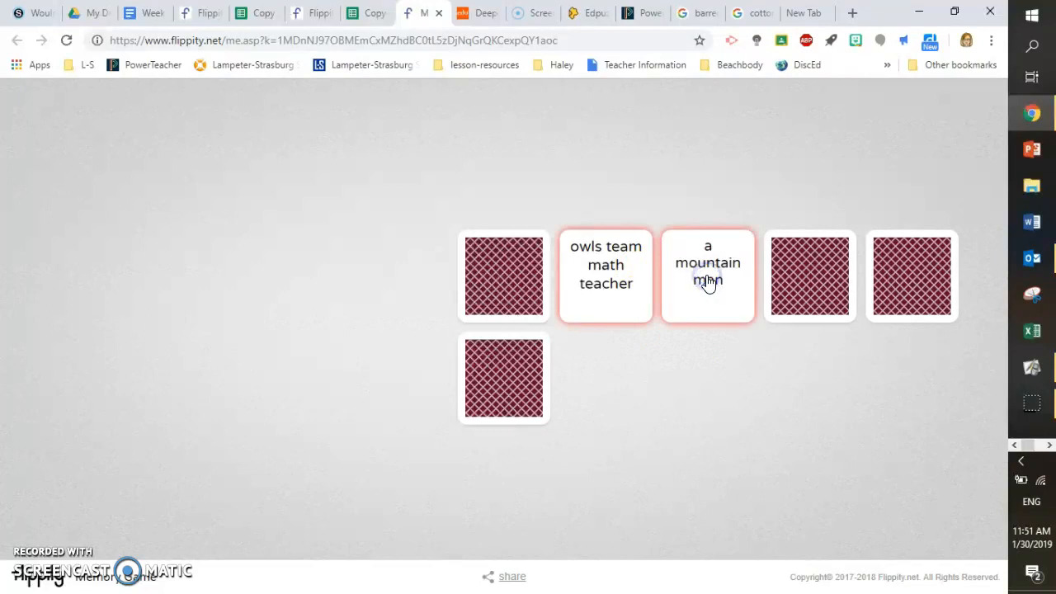
{"action": "left_click", "coordinate": [714, 278]}
{"action": "left_click", "coordinate": [519, 255]}
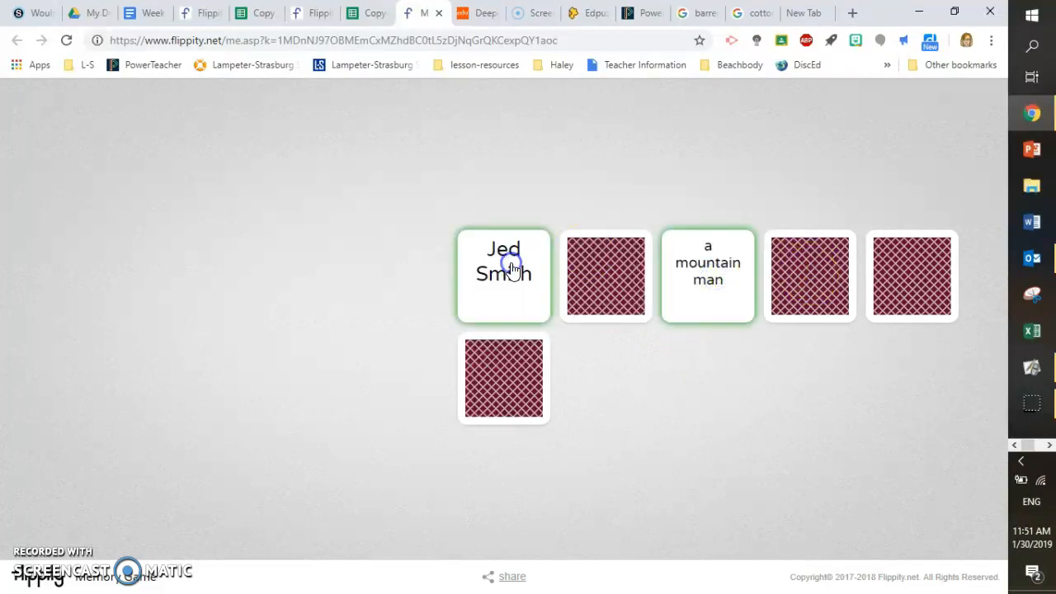
{"action": "left_click", "coordinate": [700, 300]}
{"action": "left_click", "coordinate": [820, 281]}
{"action": "left_click", "coordinate": [620, 283]}
{"action": "left_click", "coordinate": [874, 252]}
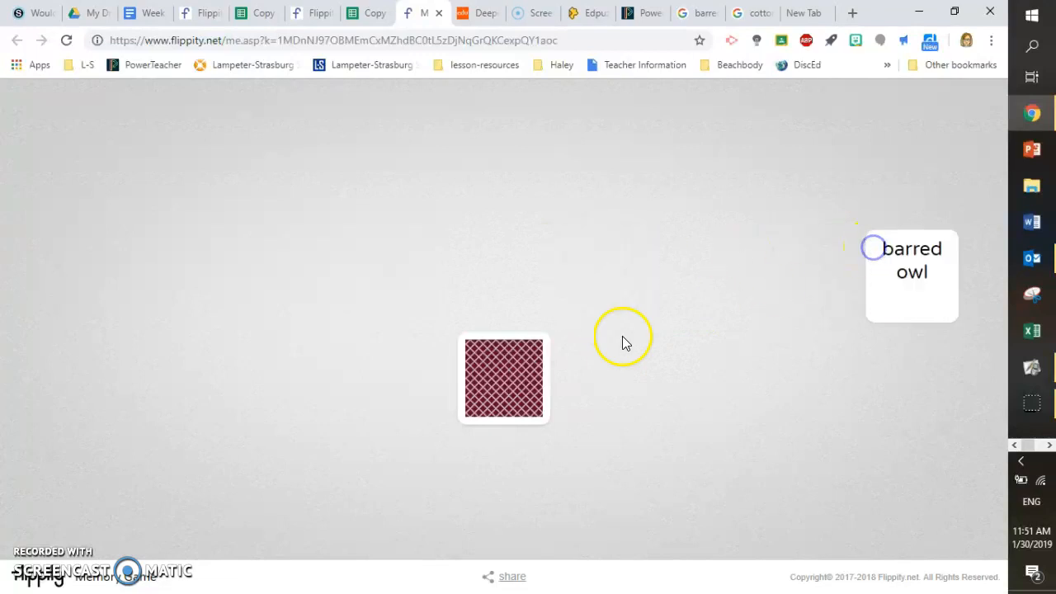
{"action": "left_click", "coordinate": [514, 378]}
{"action": "left_click", "coordinate": [514, 385]}
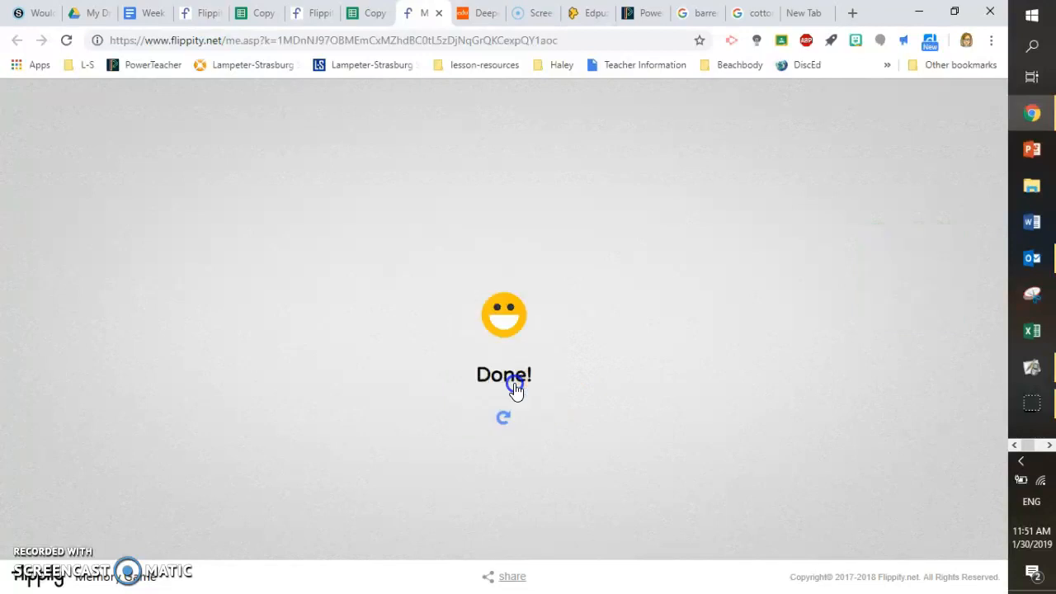
Reload the memory game and copy its web address
{"action": "left_click", "coordinate": [564, 39]}
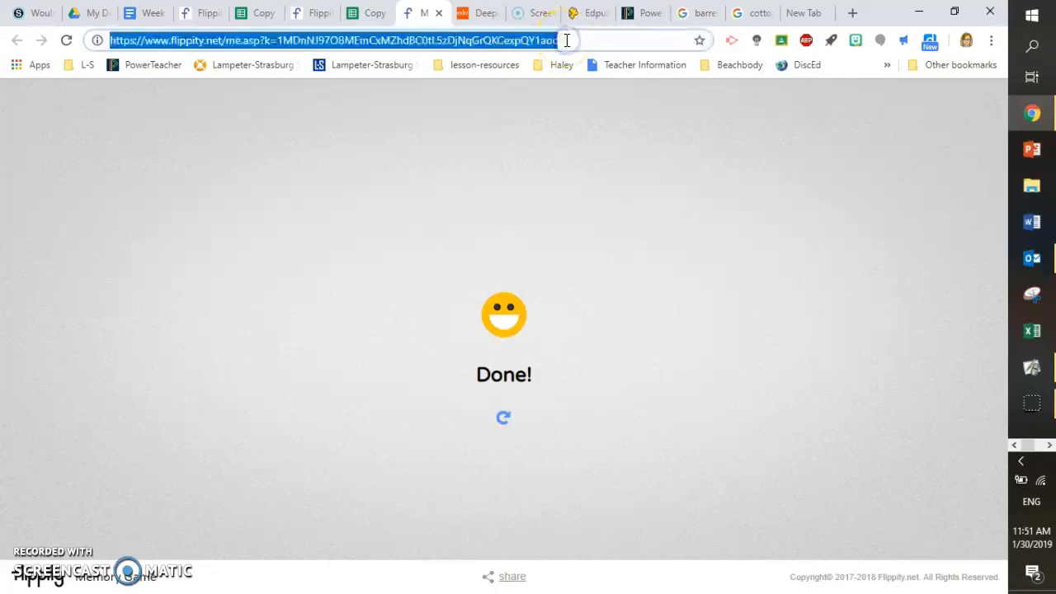
{"action": "triple_click", "coordinate": [572, 40]}
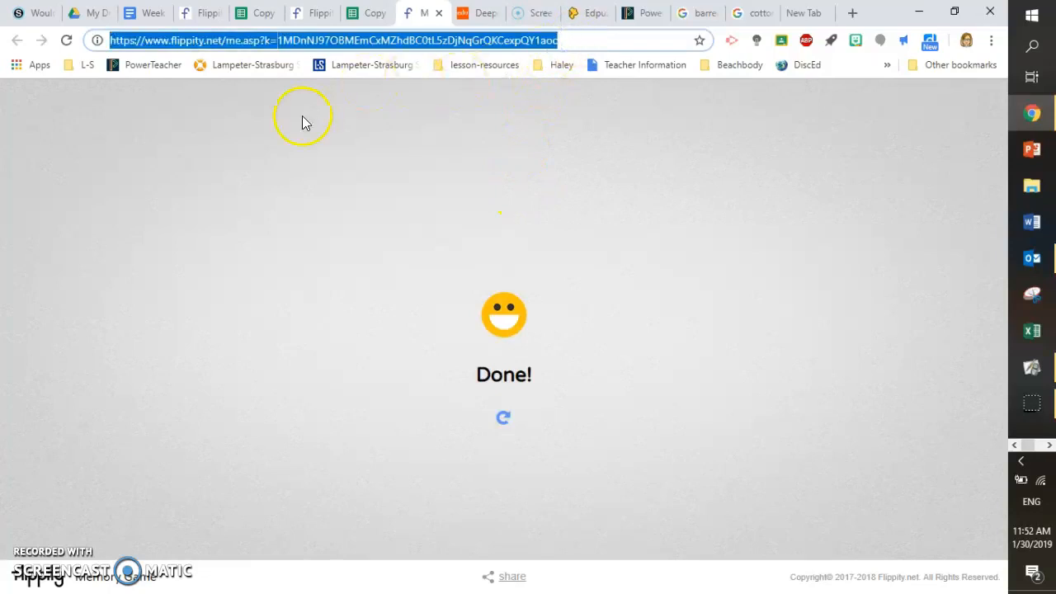
{"action": "left_click", "coordinate": [67, 40]}
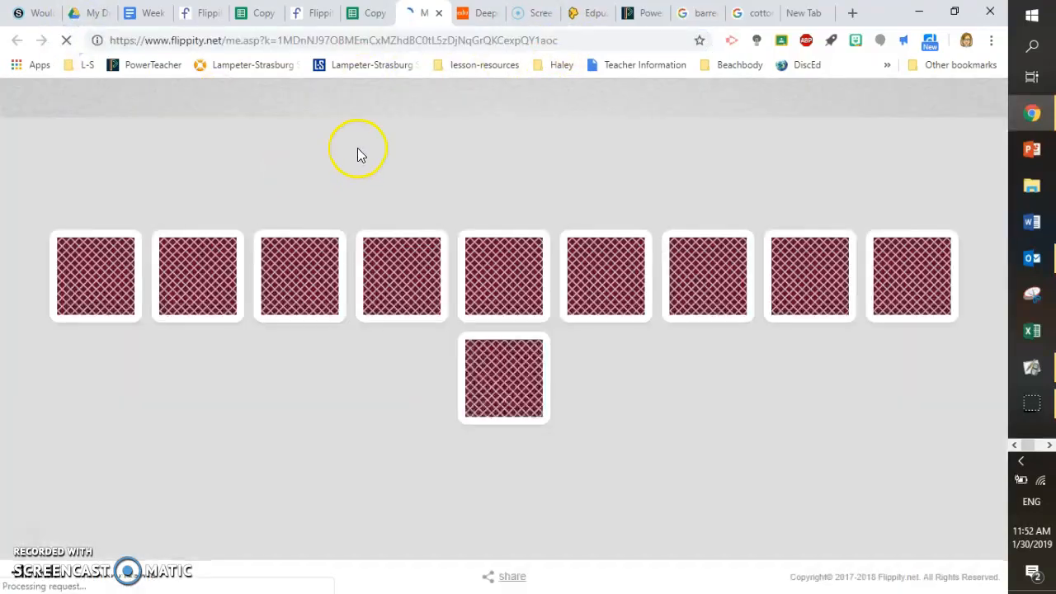
{"action": "left_click", "coordinate": [566, 40]}
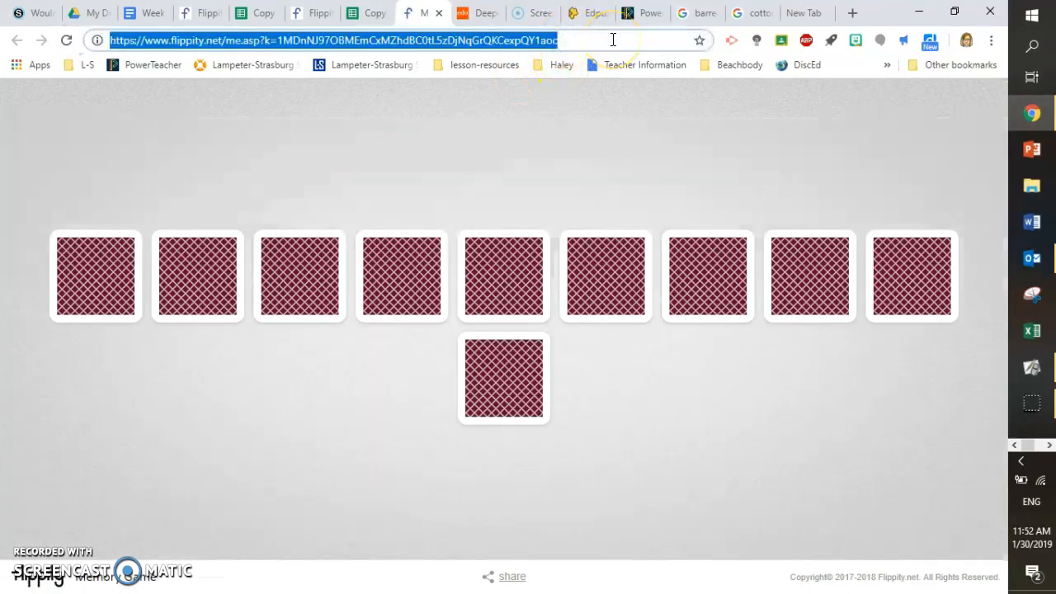
{"action": "right_click", "coordinate": [595, 47]}
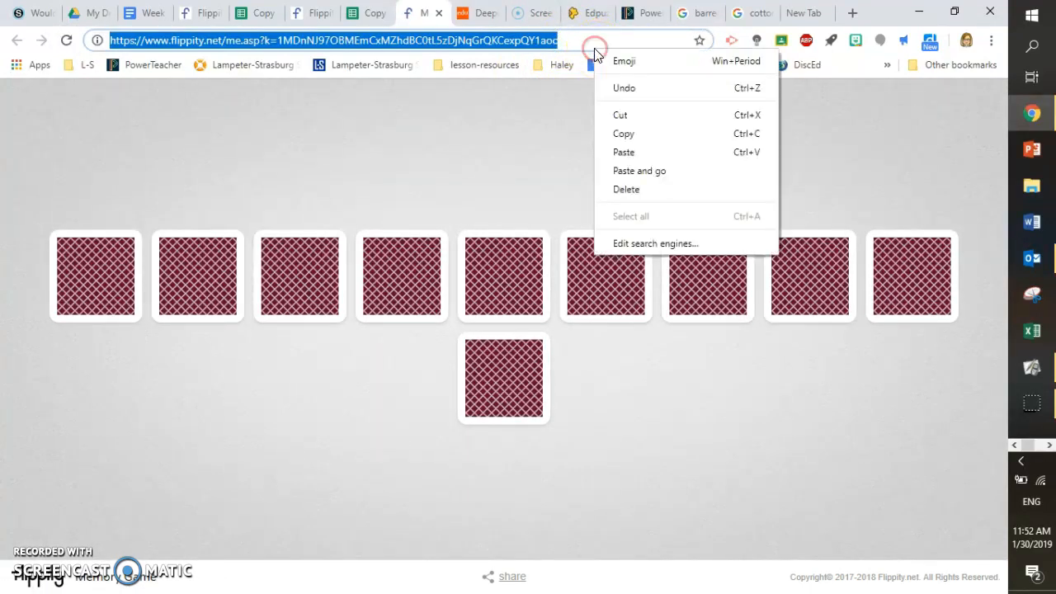
{"action": "left_click", "coordinate": [621, 134]}
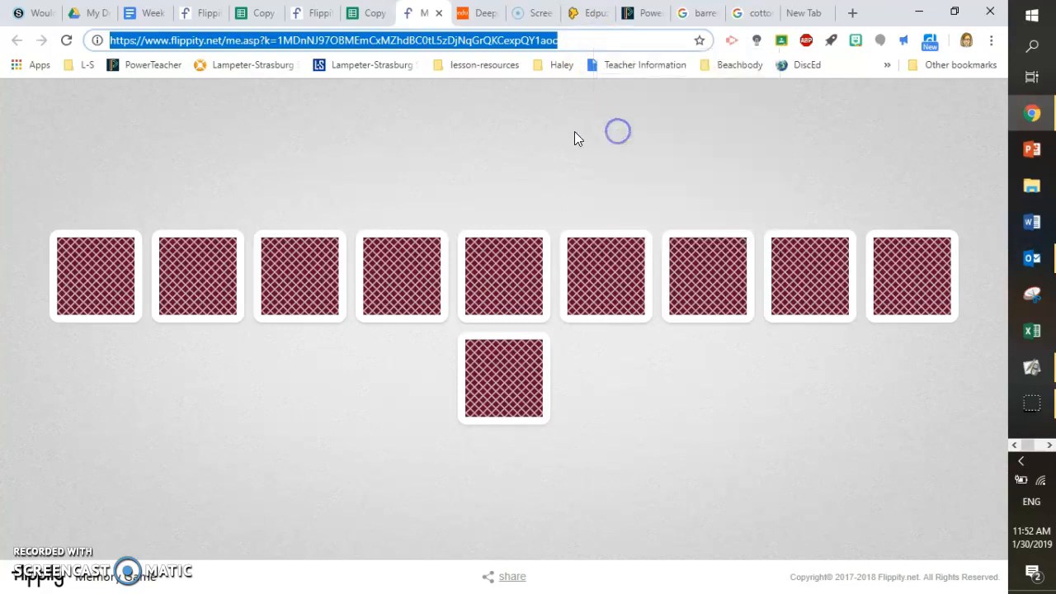
Browse the class course materials in Schoology and the Week 23 agenda document's assignment list
{"action": "left_click", "coordinate": [37, 17]}
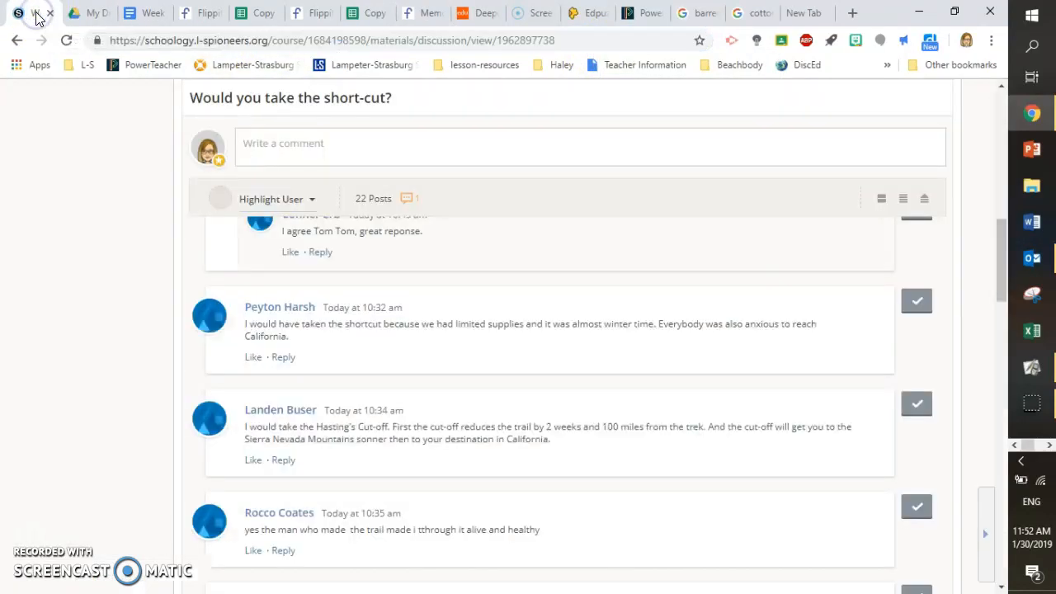
{"action": "left_click_drag", "start_coordinate": [1006, 235], "coordinate": [1003, 107]}
{"action": "left_click", "coordinate": [176, 109]}
{"action": "left_click", "coordinate": [128, 286]}
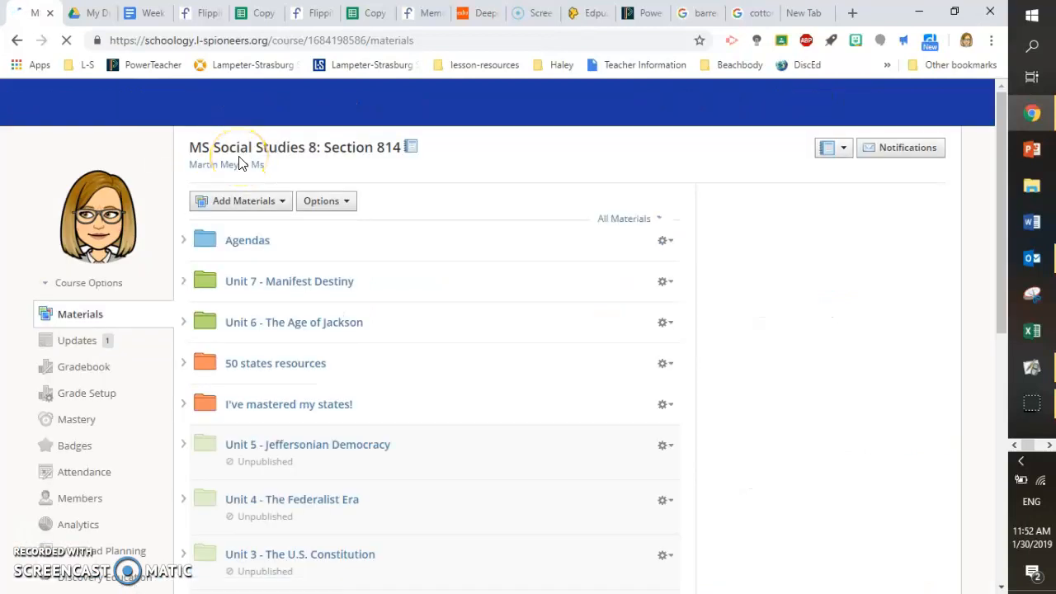
{"action": "left_click", "coordinate": [182, 240]}
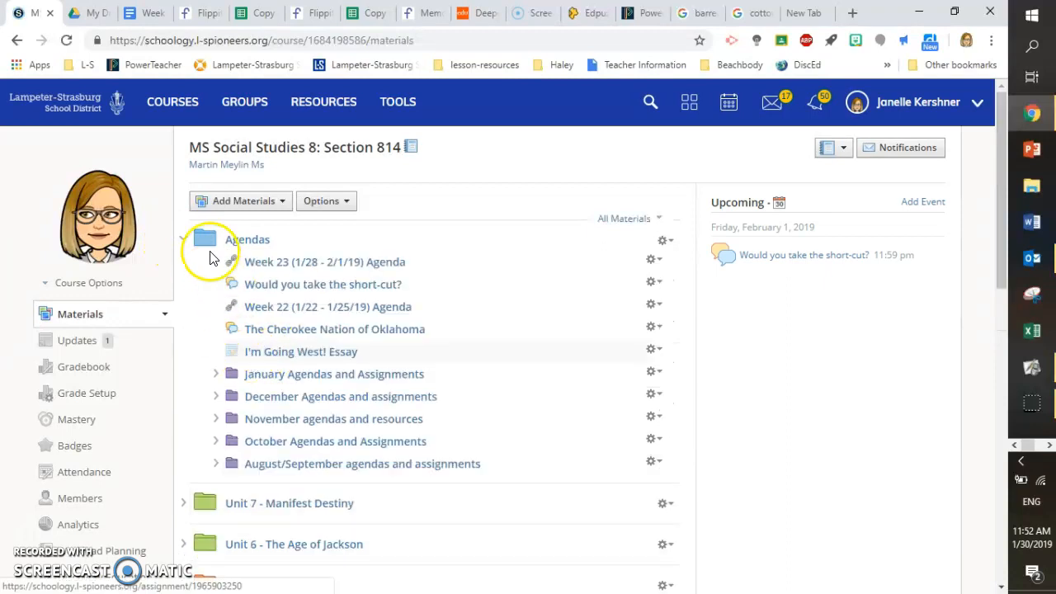
{"action": "left_click", "coordinate": [185, 239]}
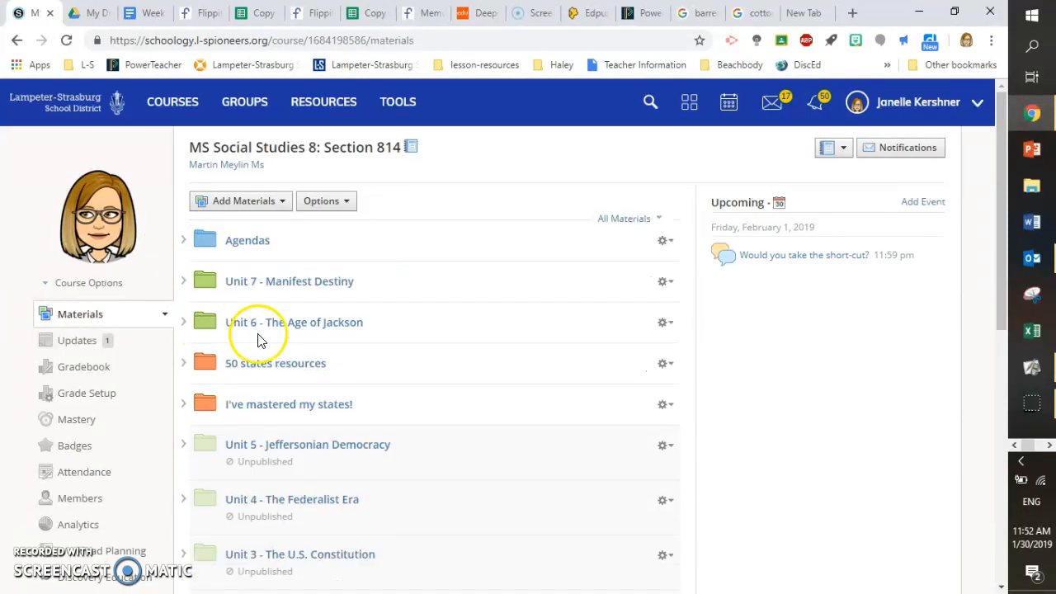
{"action": "left_click", "coordinate": [149, 12]}
{"action": "left_click", "coordinate": [942, 308]}
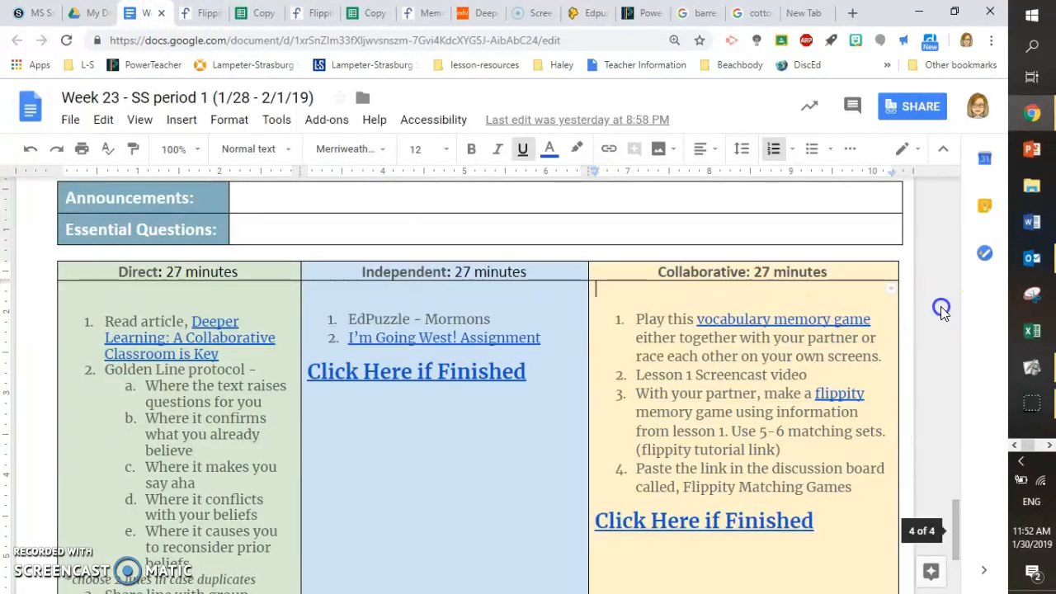